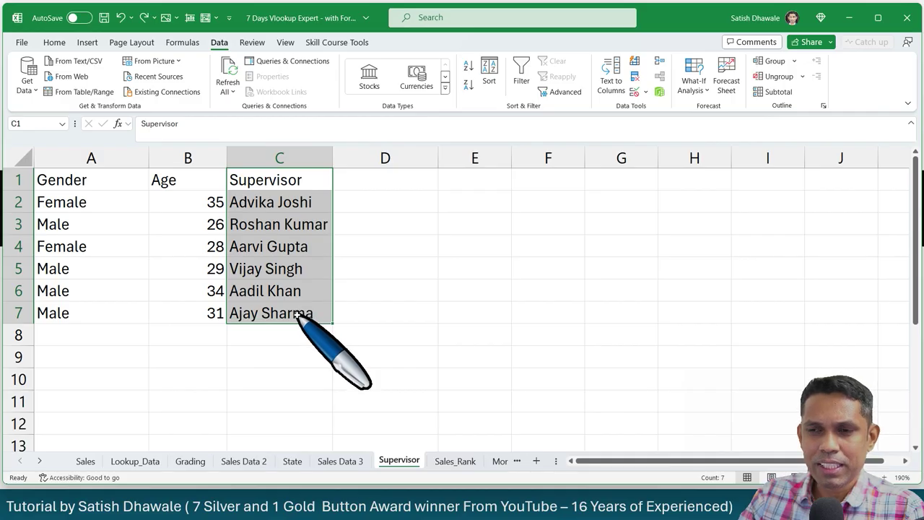
# Compare the Gender, Age and Supervisor columns on the Supervisor sheet with the Assigned Supervisor column on the Sales Data 3 sheet
pyautogui.moveTo(180, 181); pyautogui.dragTo(193, 311)
pyautogui.moveTo(123, 182); pyautogui.dragTo(113, 313)
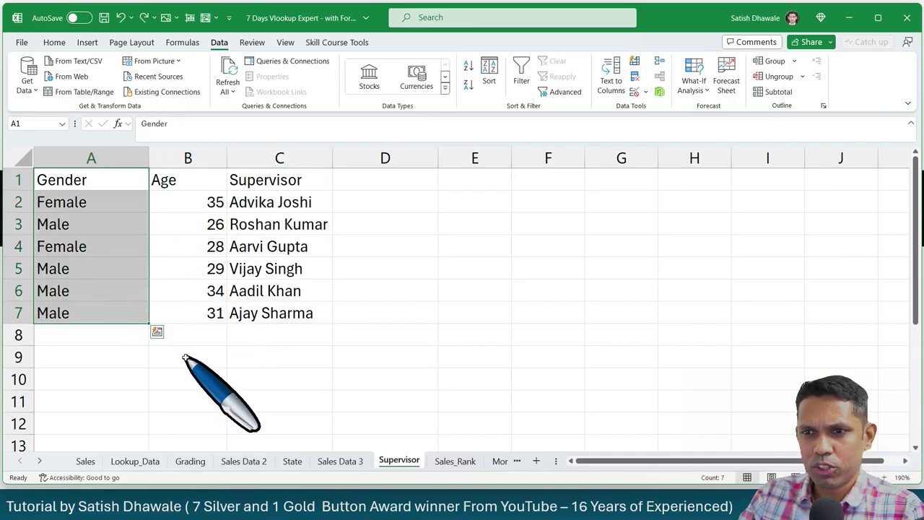
pyautogui.click(357, 466)
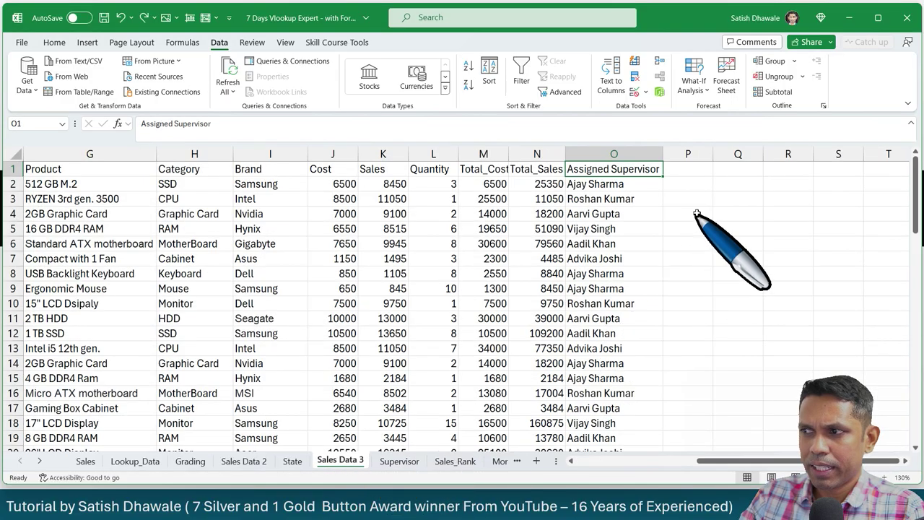
pyautogui.moveTo(679, 171); pyautogui.dragTo(686, 382)
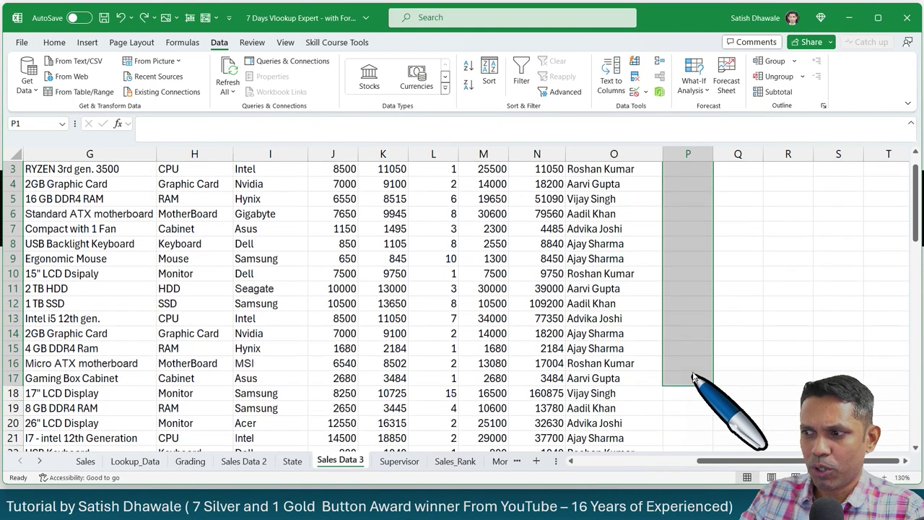
pyautogui.scroll(1, 690, 318)
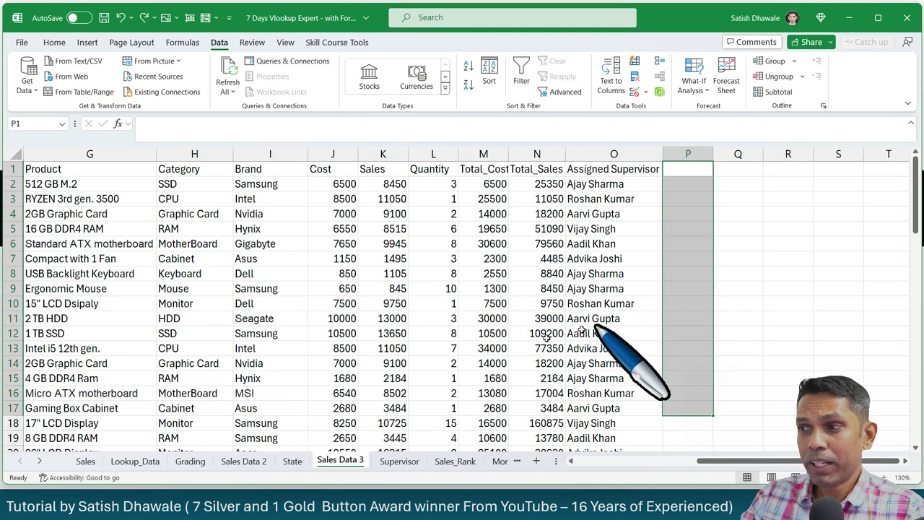
pyautogui.moveTo(589, 180); pyautogui.dragTo(599, 406)
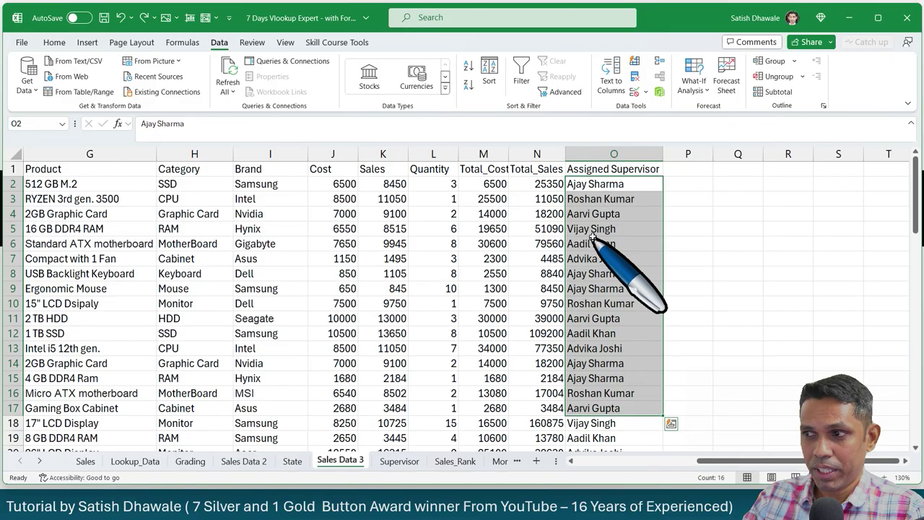
pyautogui.click(623, 185)
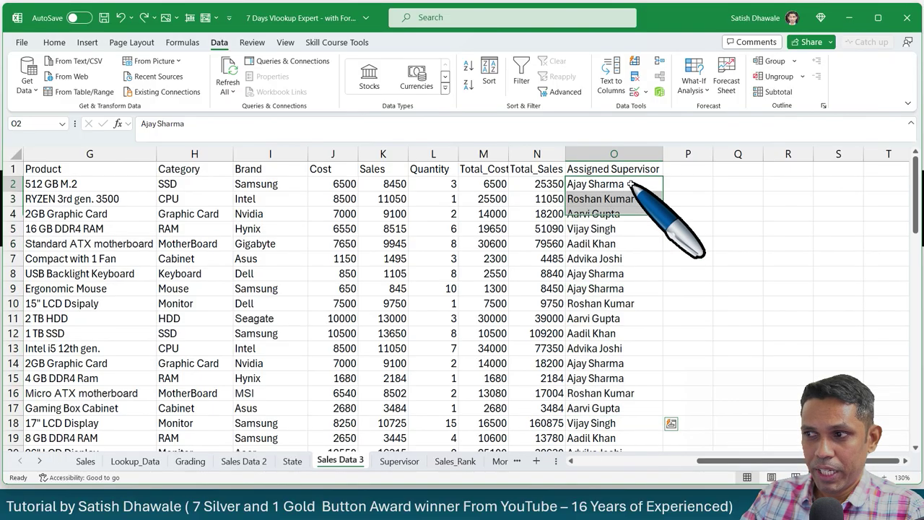
pyautogui.click(399, 461)
pyautogui.moveTo(105, 180); pyautogui.dragTo(266, 307)
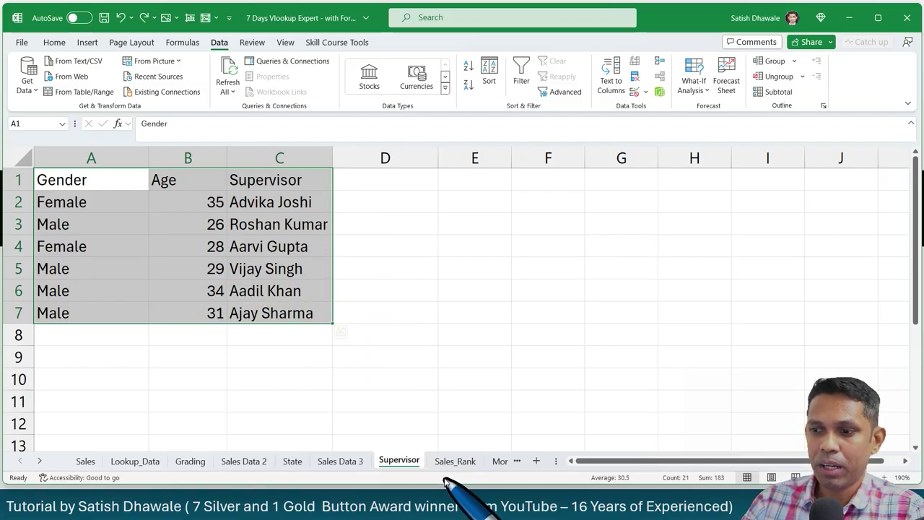
pyautogui.click(345, 461)
pyautogui.moveTo(602, 186); pyautogui.dragTo(605, 393)
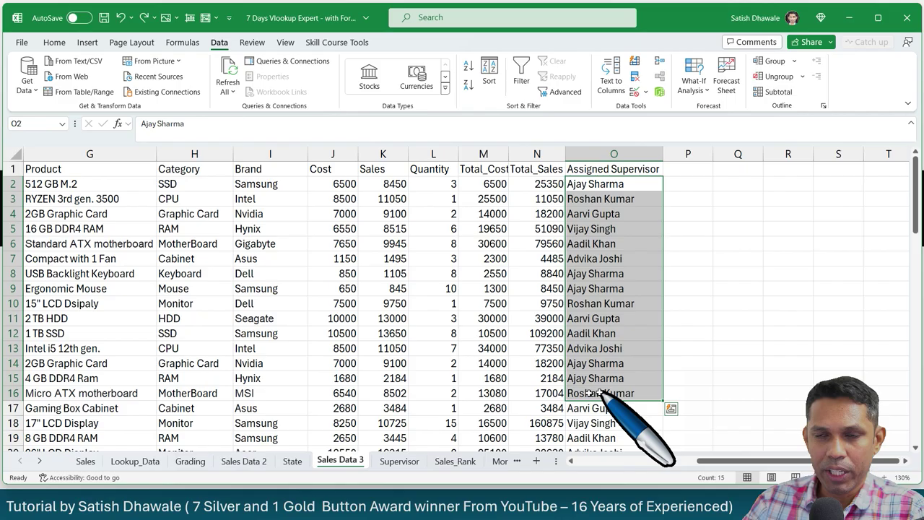
pyautogui.click(399, 462)
pyautogui.moveTo(279, 184); pyautogui.dragTo(276, 312)
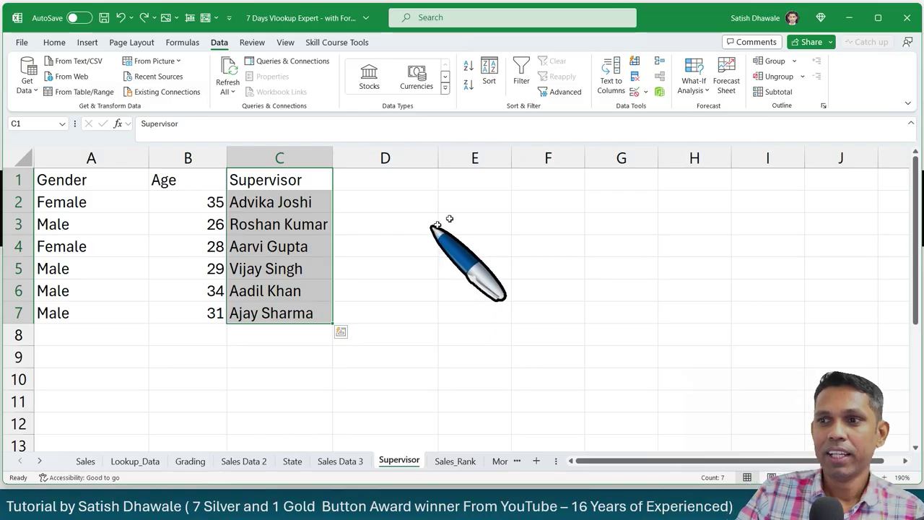
# Enter =CHOOSE({1,2,3},C1:C7,A1:A7,B1:B7) in E1 of the Supervisor sheet to reorder the table as Supervisor, Gender, Age
pyautogui.click(462, 186)
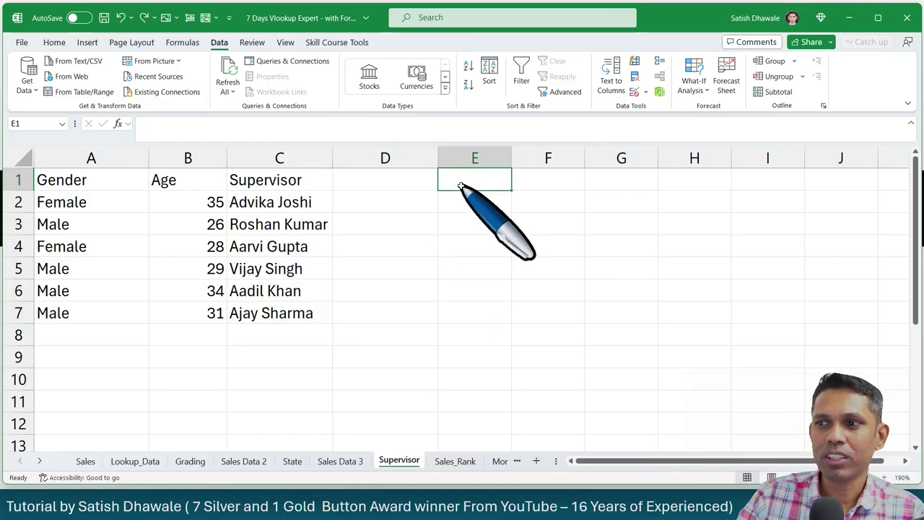
pyautogui.write('=chos')
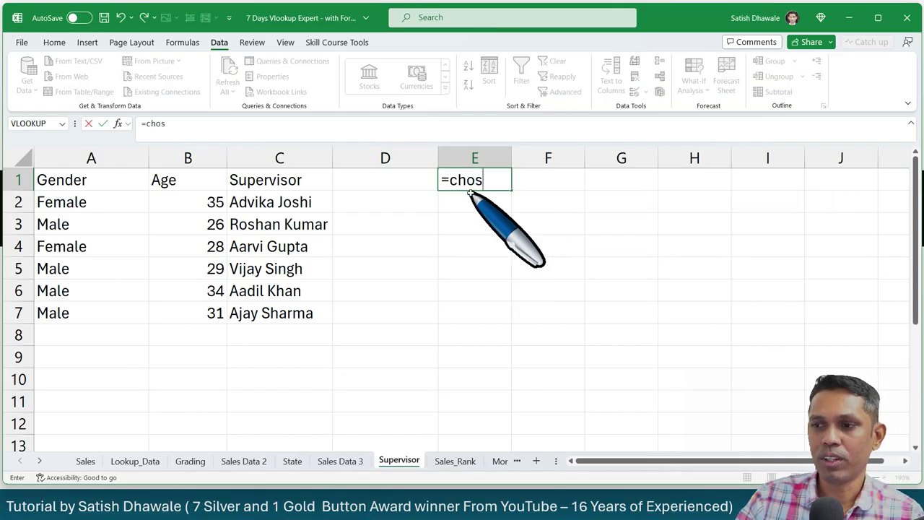
pyautogui.press('BackSpace')
pyautogui.write('o')
pyautogui.doubleClick(471, 197)
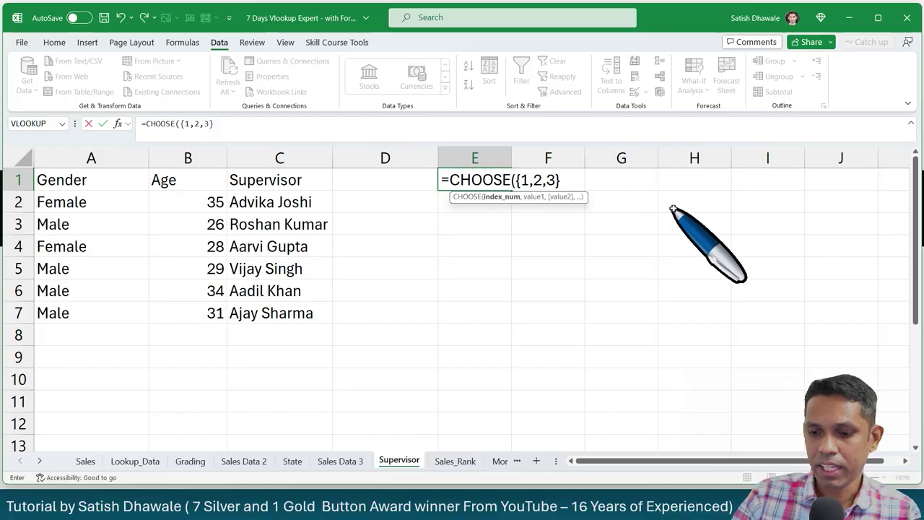
pyautogui.write(',')
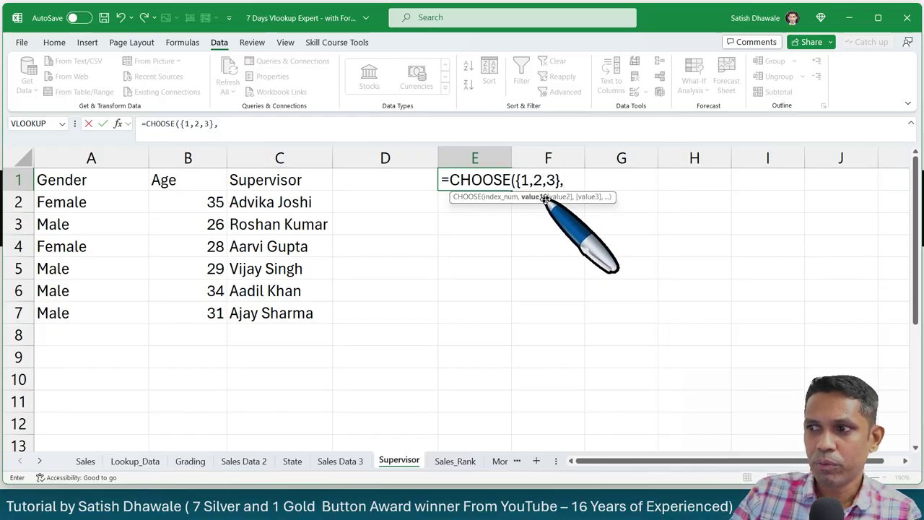
pyautogui.moveTo(282, 187); pyautogui.dragTo(286, 311)
pyautogui.write(',')
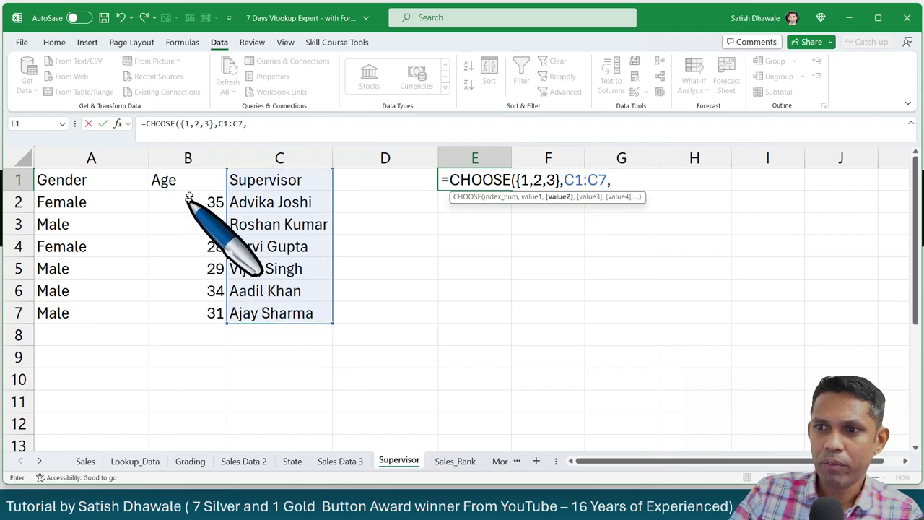
pyautogui.moveTo(120, 179); pyautogui.dragTo(124, 315)
pyautogui.write(',')
pyautogui.moveTo(196, 182); pyautogui.dragTo(200, 312)
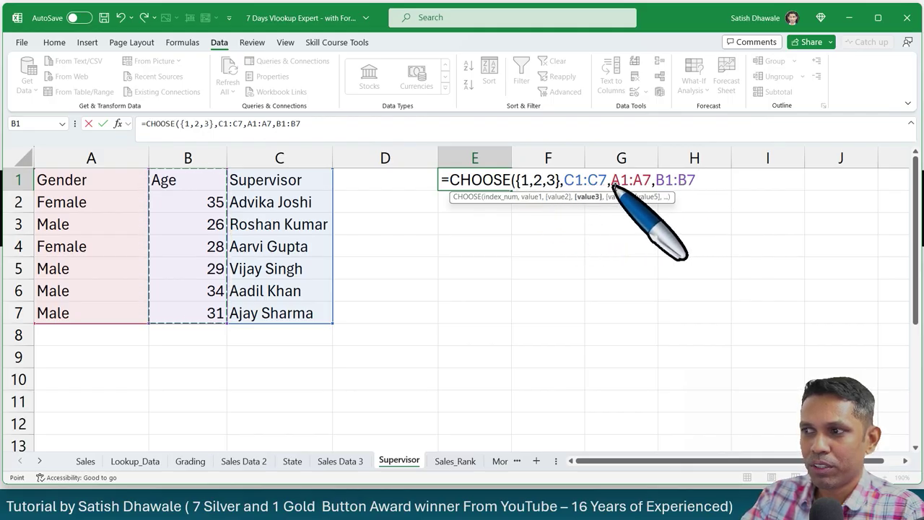
pyautogui.press('Return')
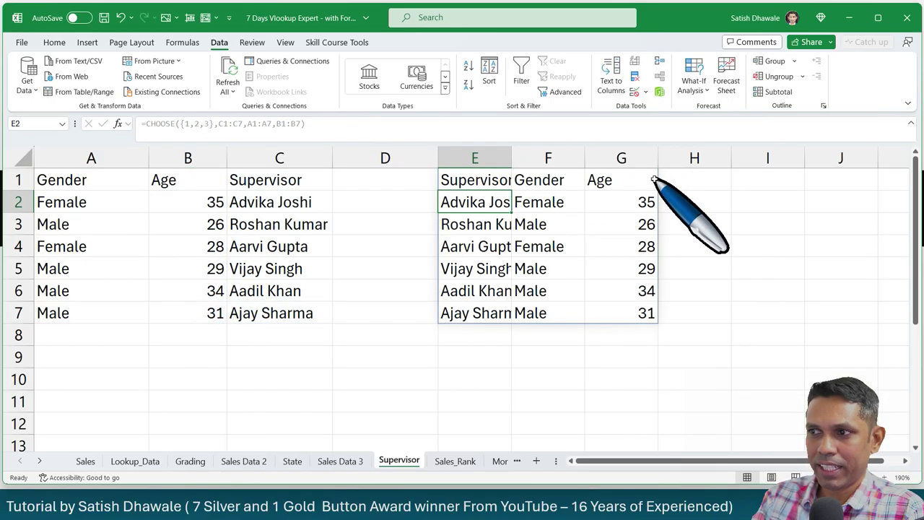
# Widen column E to show the full supervisor names, autofit column F, and select the reordered table in E1:G7
pyautogui.moveTo(512, 158); pyautogui.dragTo(545, 158)
pyautogui.doubleClick(617, 158)
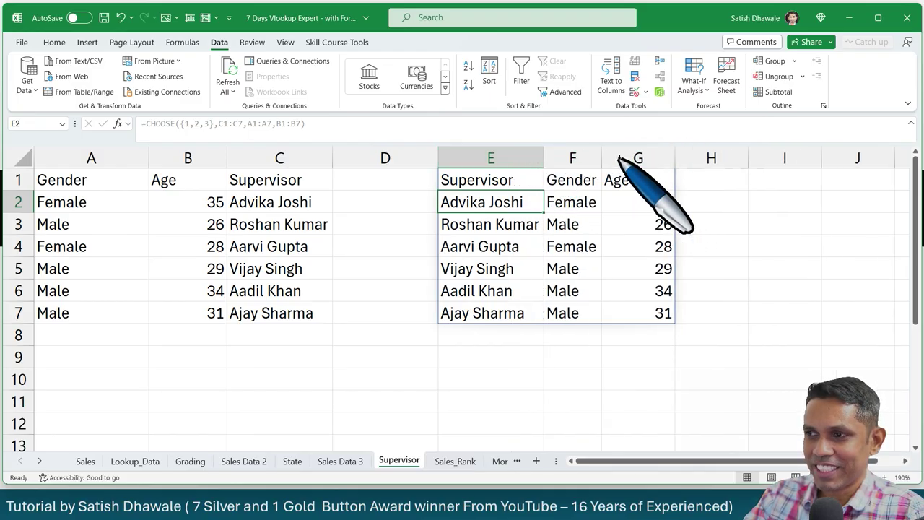
pyautogui.moveTo(524, 181); pyautogui.dragTo(643, 317)
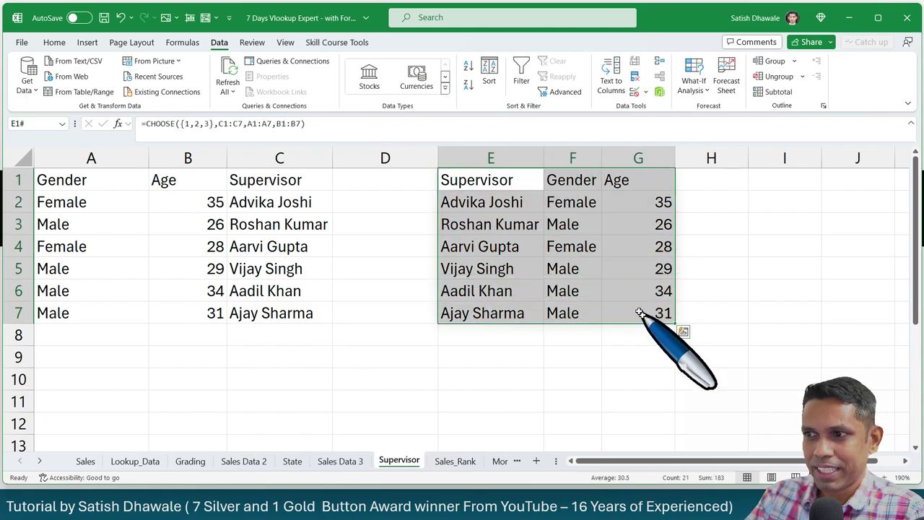
# Inspect the array returned by the CHOOSE formula in E1 without changing the formula
pyautogui.doubleClick(520, 182)
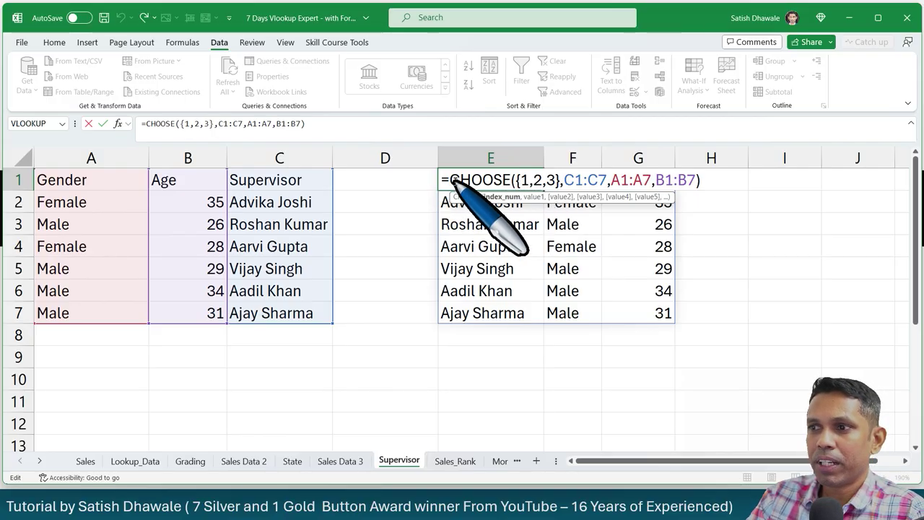
pyautogui.moveTo(450, 180); pyautogui.dragTo(652, 182)
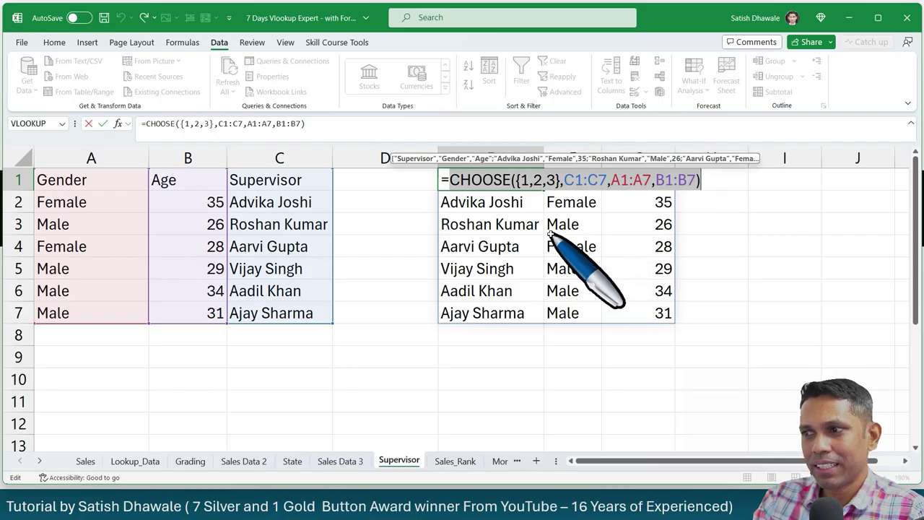
pyautogui.press('Escape')
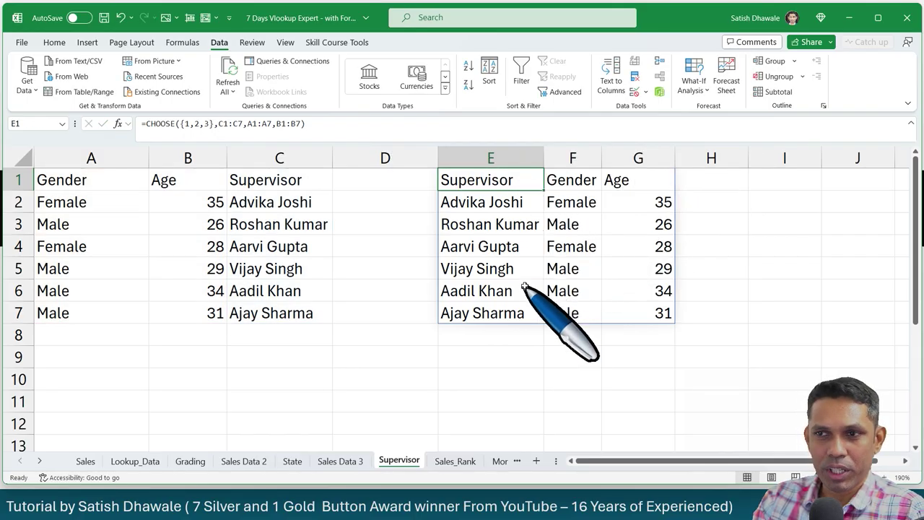
pyautogui.doubleClick(502, 180)
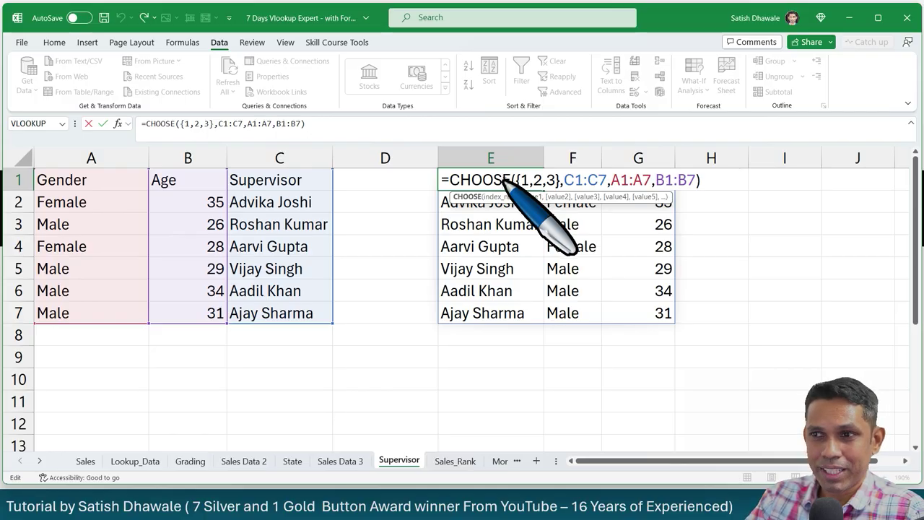
pyautogui.moveTo(511, 181); pyautogui.dragTo(656, 182)
pyautogui.press('Return')
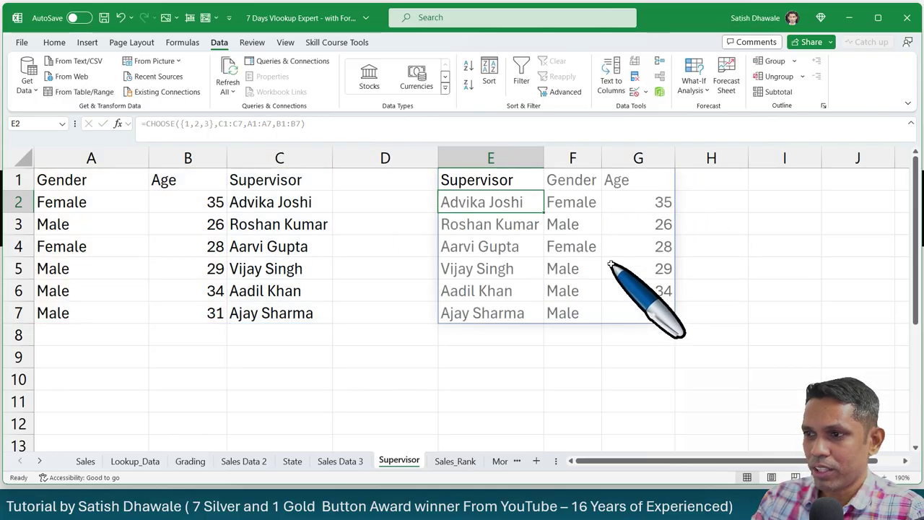
pyautogui.doubleClick(517, 181)
pyautogui.moveTo(474, 184); pyautogui.dragTo(722, 183)
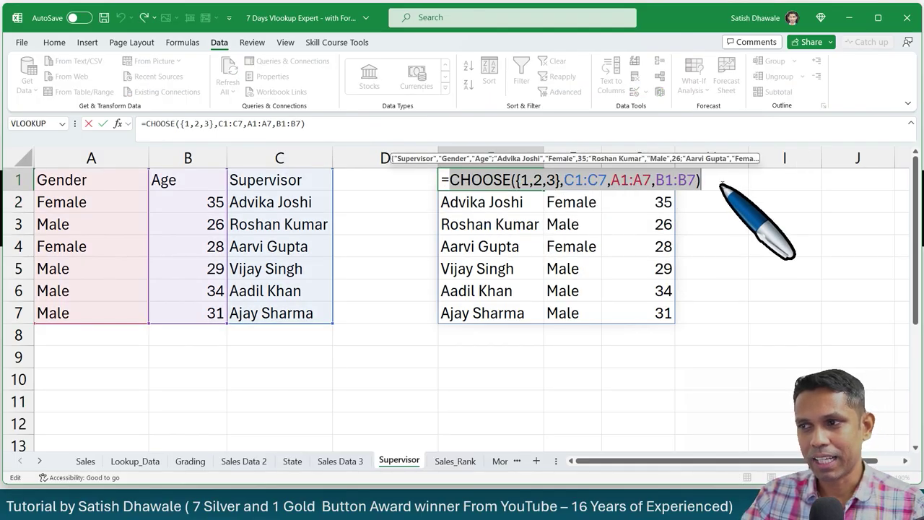
pyautogui.press('Escape')
# Replace the formula in E1 with =CHOOSE({1,2,3},C1:C7,B1:B7,A1:A7) to order the columns as Supervisor, Age, Gender
pyautogui.press('Delete')
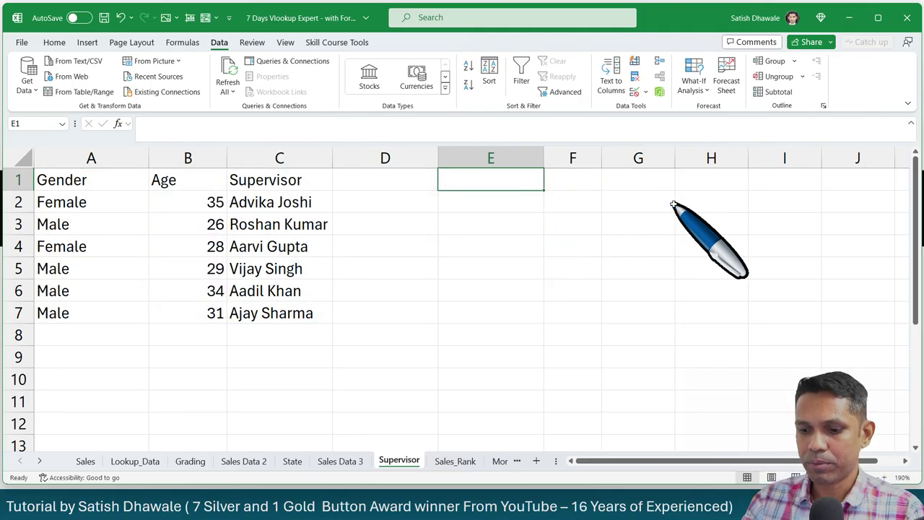
pyautogui.write('=cho')
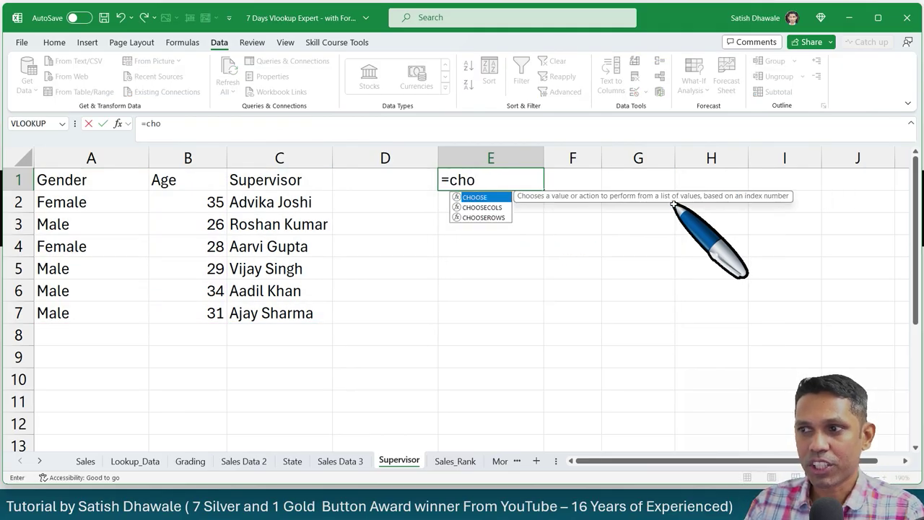
pyautogui.press('Tab')
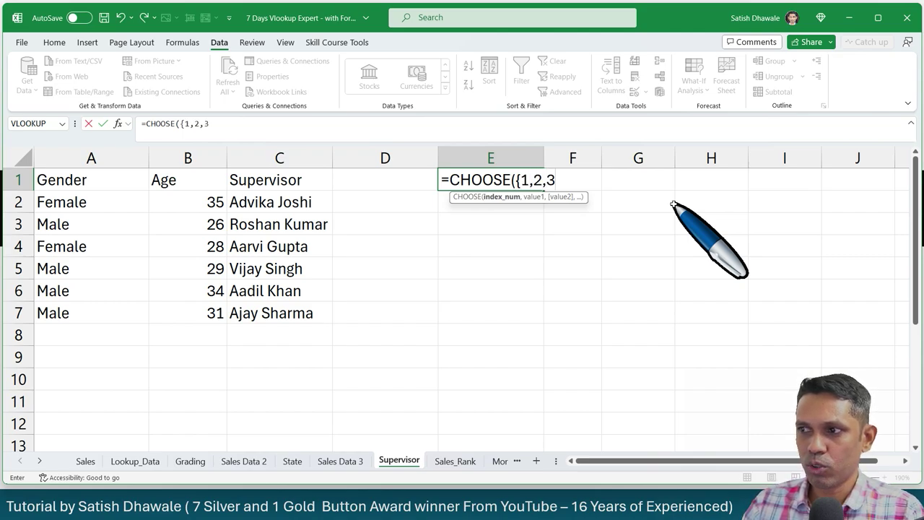
pyautogui.write('{1,2,3}')
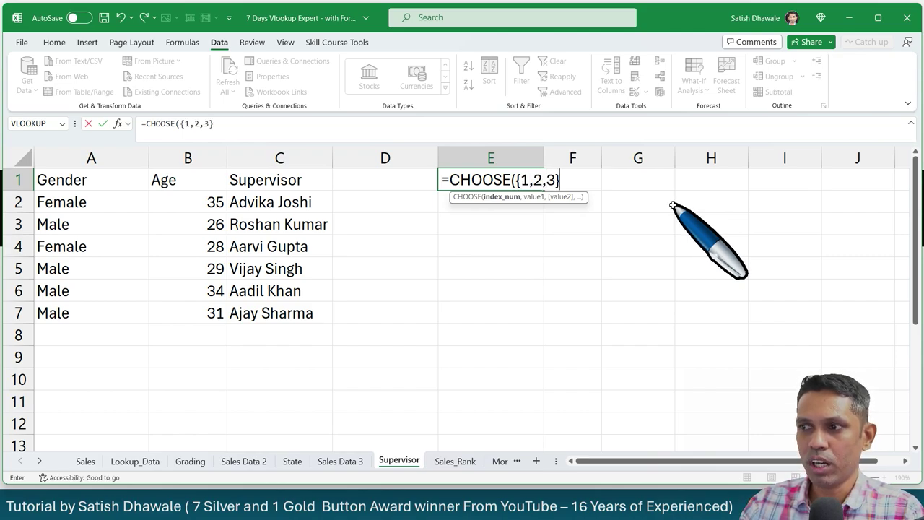
pyautogui.write(',')
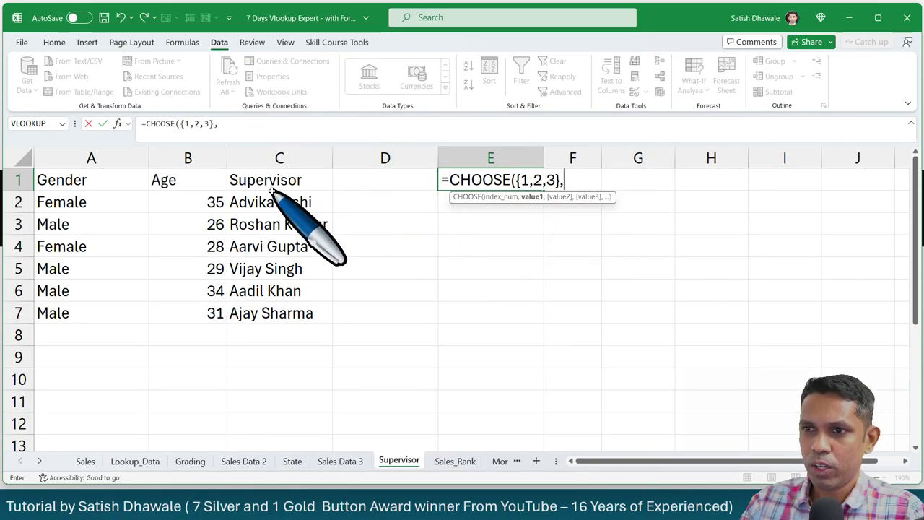
pyautogui.moveTo(275, 186); pyautogui.dragTo(285, 311)
pyautogui.write(',')
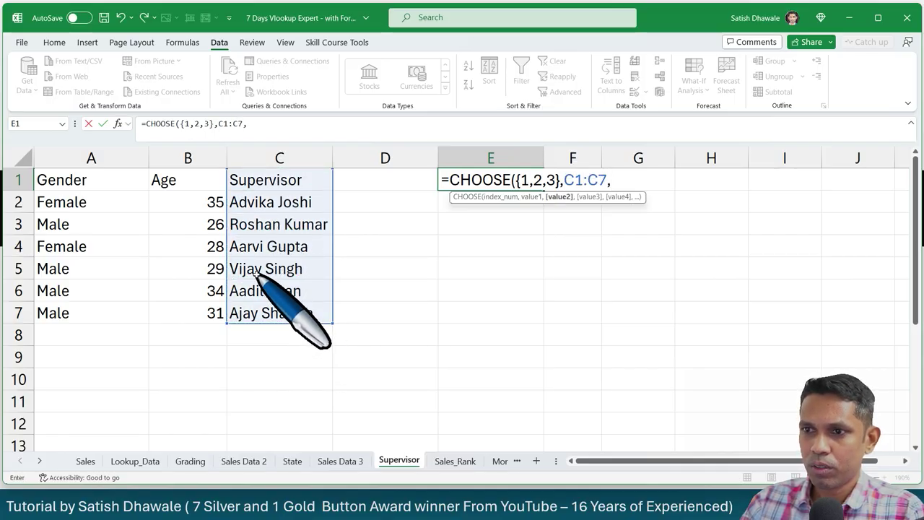
pyautogui.moveTo(177, 180); pyautogui.dragTo(199, 320)
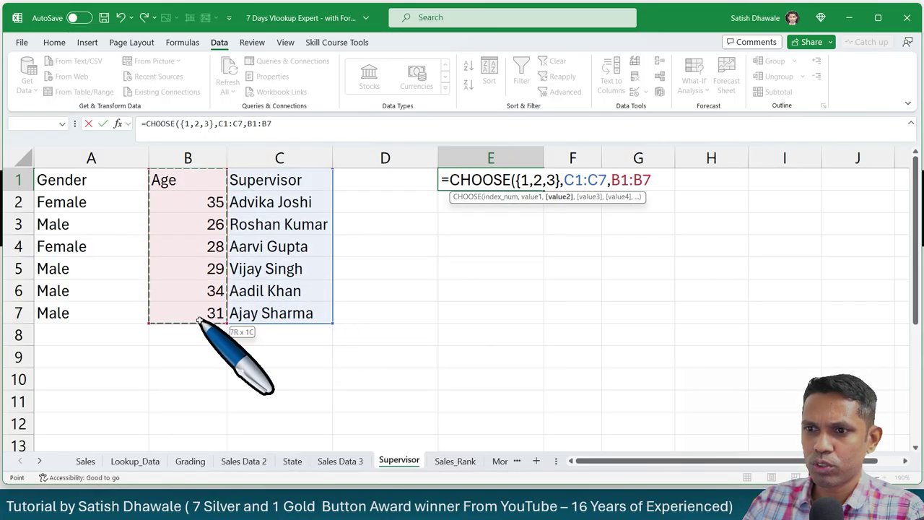
pyautogui.write(',')
pyautogui.moveTo(108, 184); pyautogui.dragTo(109, 319)
pyautogui.press('Return')
# Review the reordered Age and Gender columns and inspect the C1:C7 argument of the CHOOSE formula in E1
pyautogui.moveTo(584, 182); pyautogui.dragTo(584, 325)
pyautogui.moveTo(611, 186); pyautogui.dragTo(611, 310)
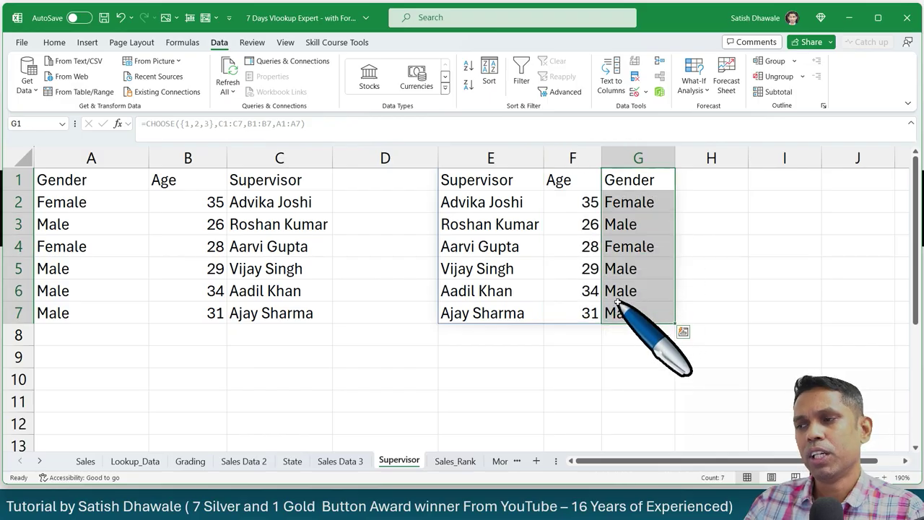
pyautogui.doubleClick(515, 180)
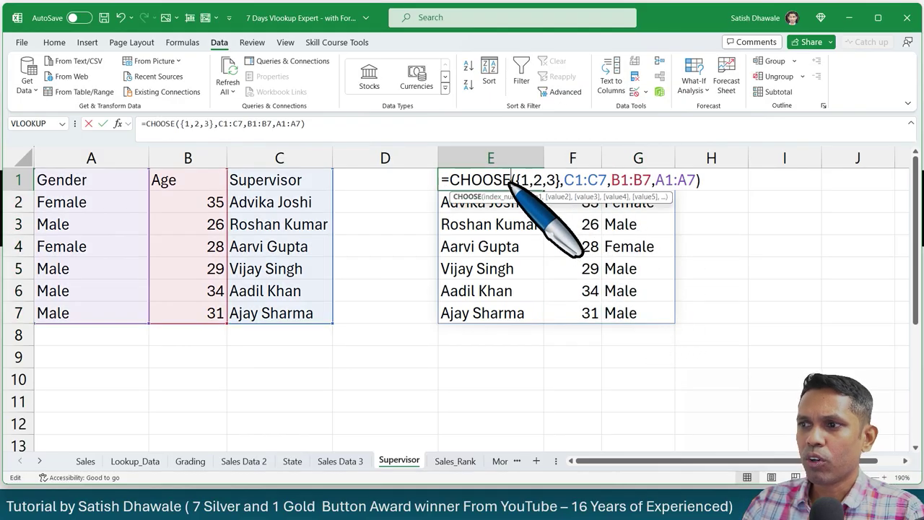
pyautogui.doubleClick(586, 181)
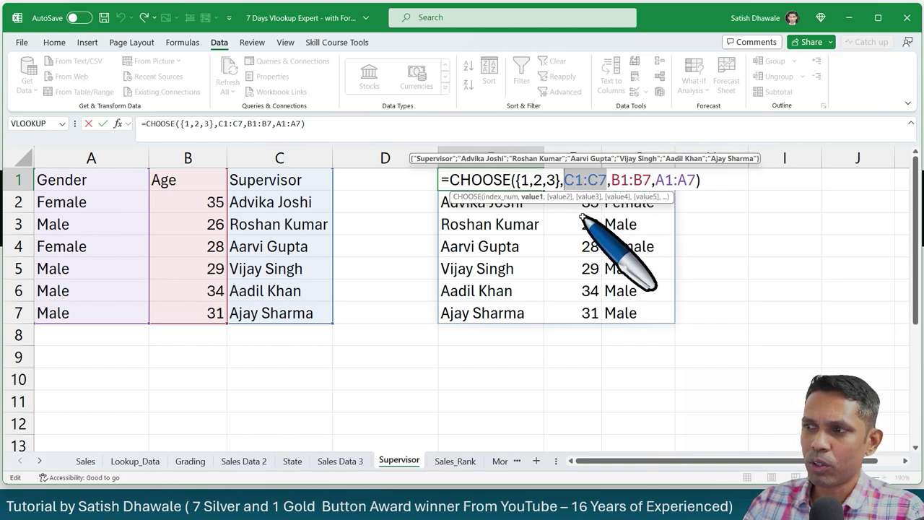
pyautogui.press('Escape')
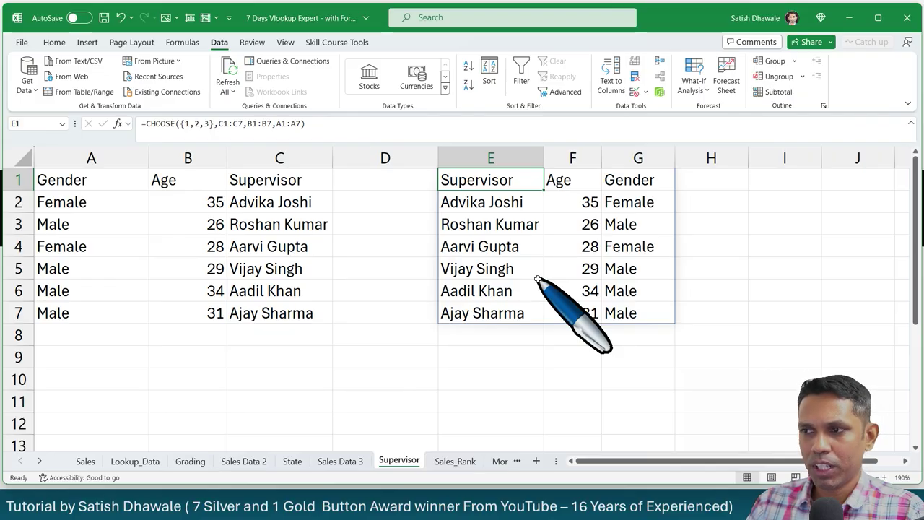
# Clear the CHOOSE formula from E1 on the Supervisor sheet and add a Gender header in P1 of Sales Data 3
pyautogui.press('Delete')
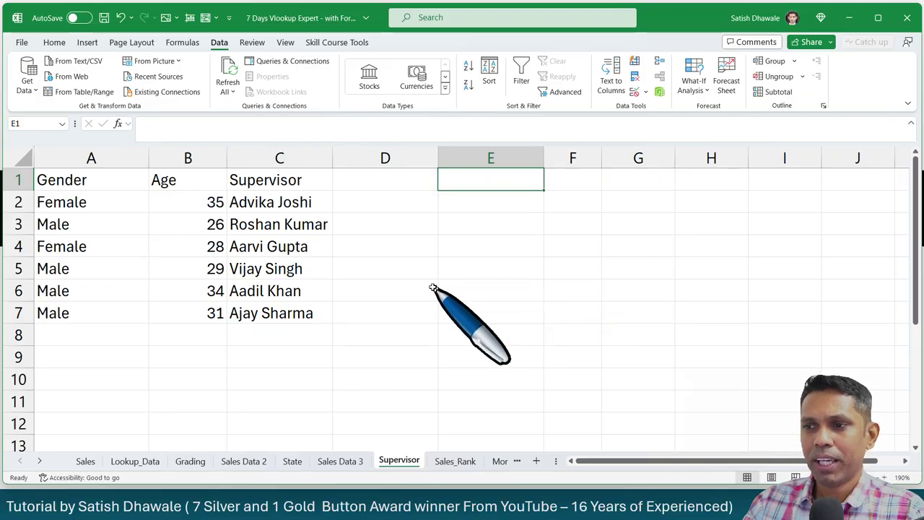
pyautogui.click(344, 462)
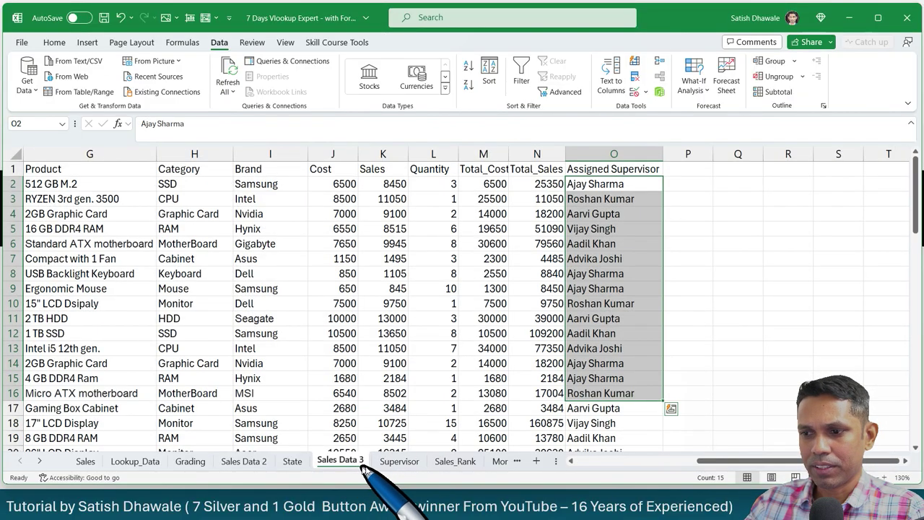
pyautogui.click(682, 170)
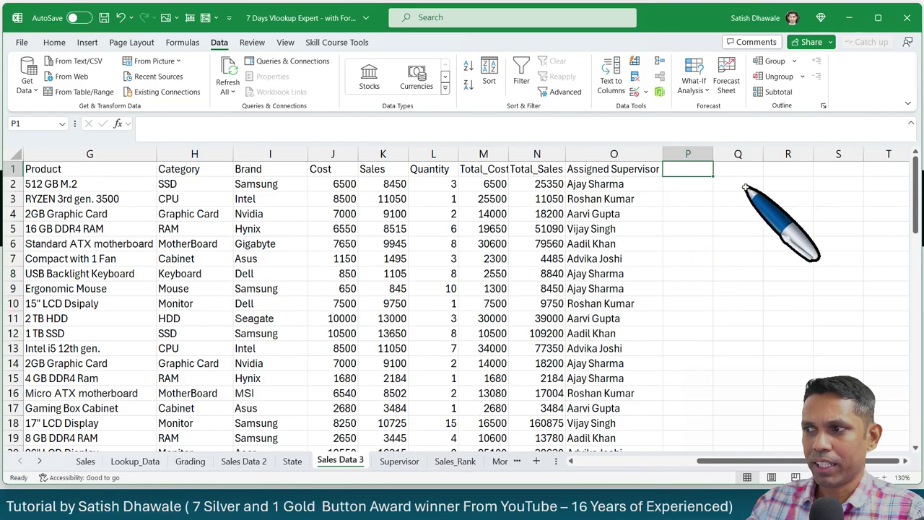
pyautogui.write('Gender')
pyautogui.press('Return')
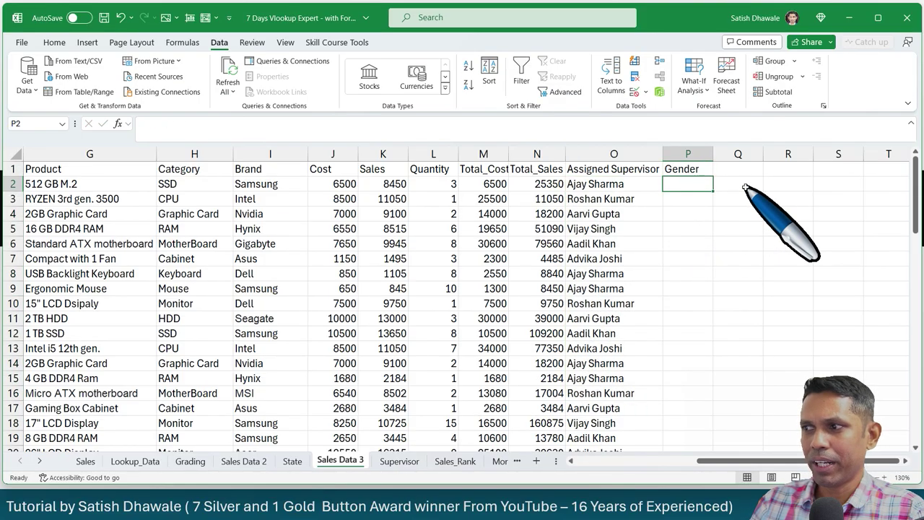
# Begin a VLOOKUP formula in P2 with O2 as lookup value and CHOOSE({1,2,3}, as the start of its table array
pyautogui.write('=vlookup(')
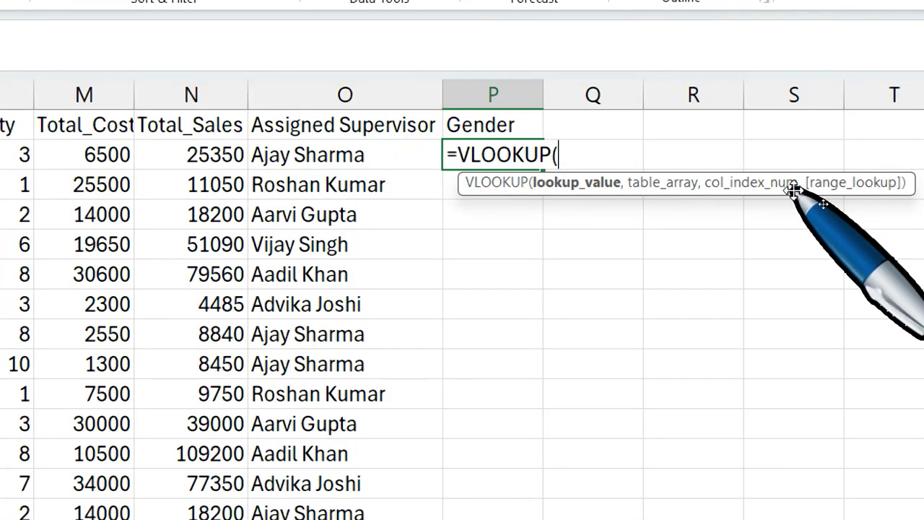
pyautogui.click(420, 164)
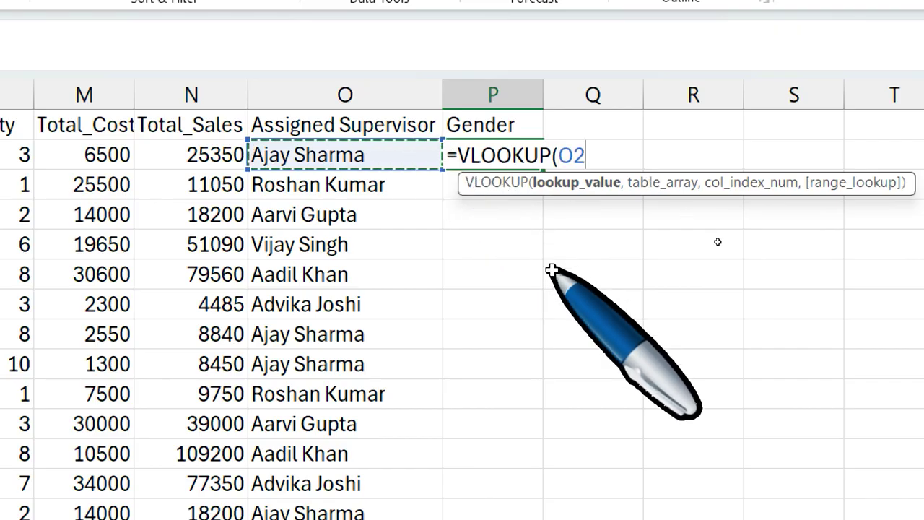
pyautogui.write(',')
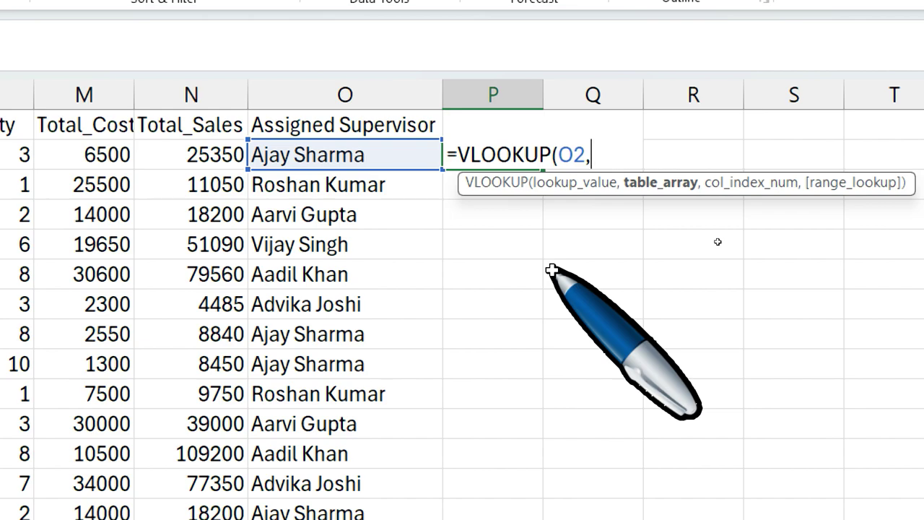
pyautogui.write('cho')
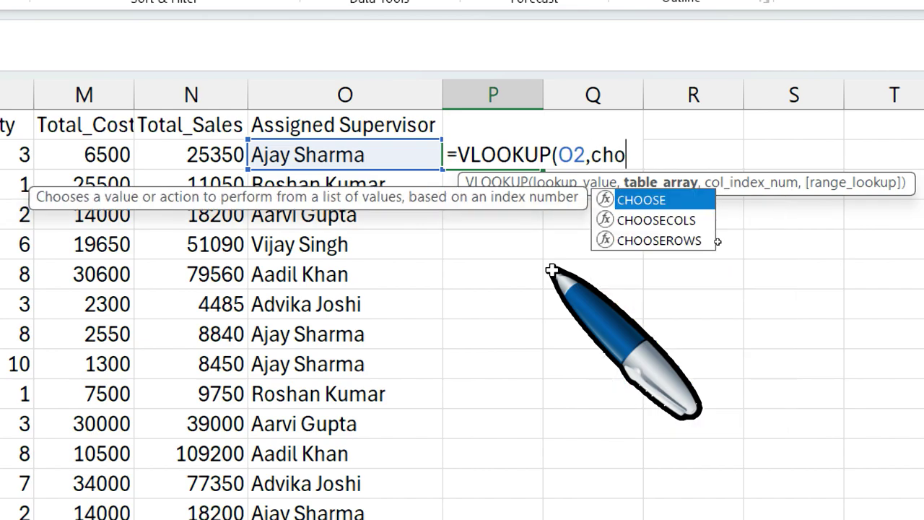
pyautogui.press('Tab')
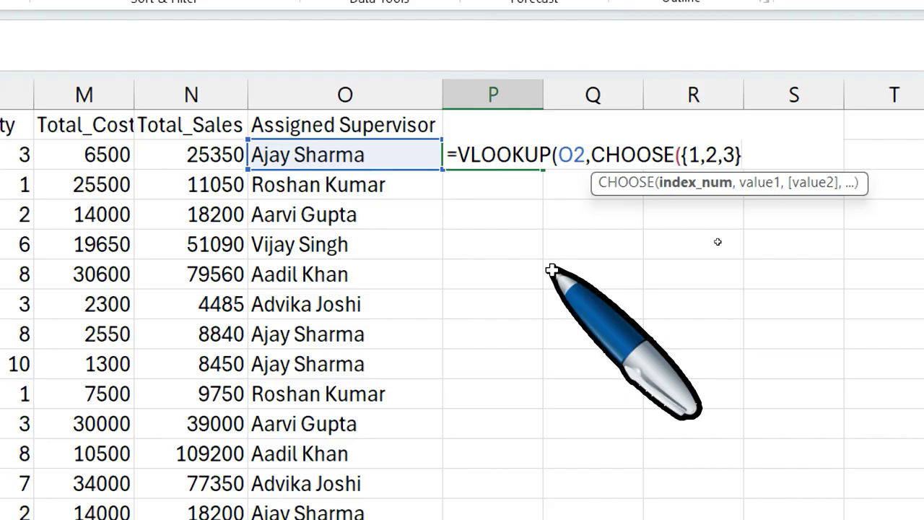
pyautogui.write('{1,2,3},')
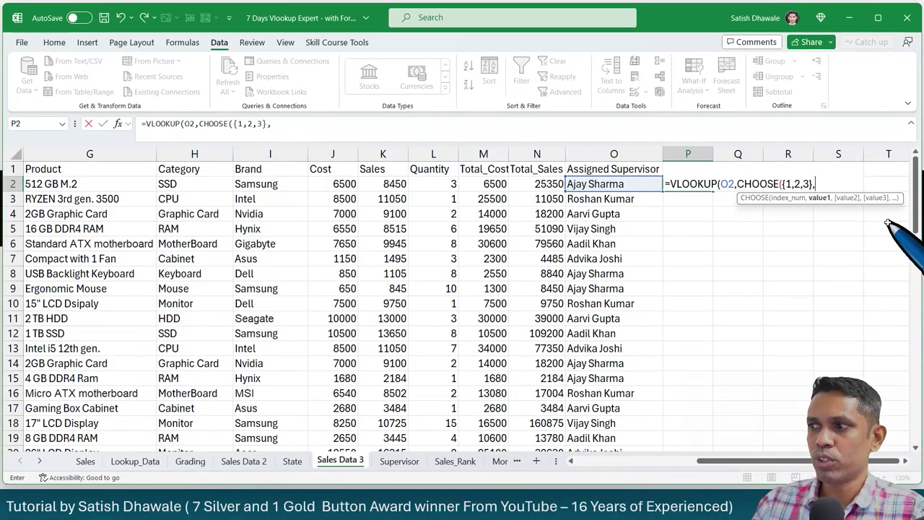
# Supply Supervisor!C1:C7, Supervisor!A1:A7 and Supervisor!B1:B7 as the CHOOSE values in that order, and close the CHOOSE function
pyautogui.click(397, 466)
pyautogui.moveTo(289, 177); pyautogui.dragTo(291, 305)
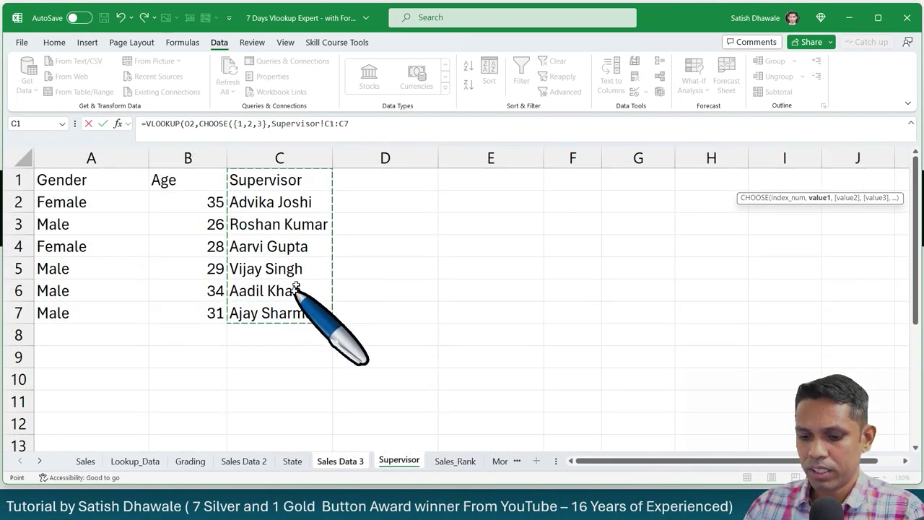
pyautogui.write(',')
pyautogui.moveTo(123, 181); pyautogui.dragTo(121, 318)
pyautogui.write(',Supervisor!A1:A7,')
pyautogui.moveTo(207, 181); pyautogui.dragTo(208, 309)
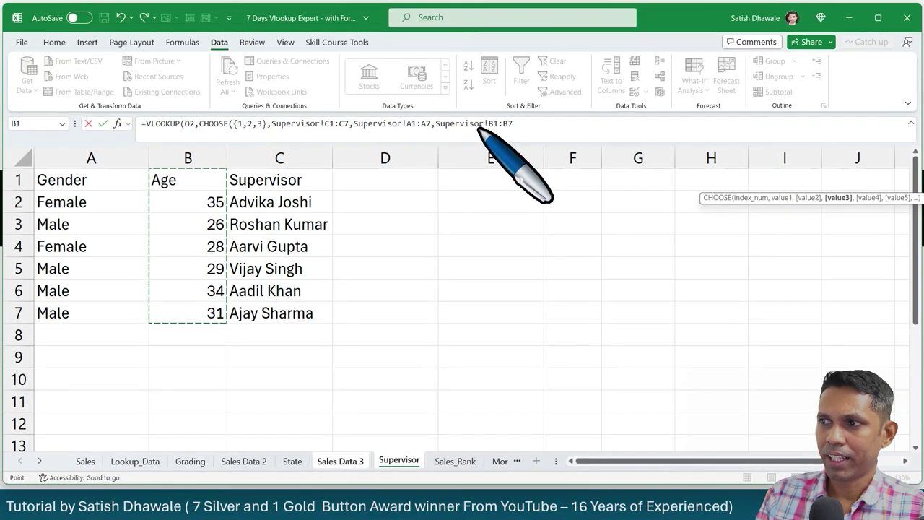
pyautogui.click(517, 124)
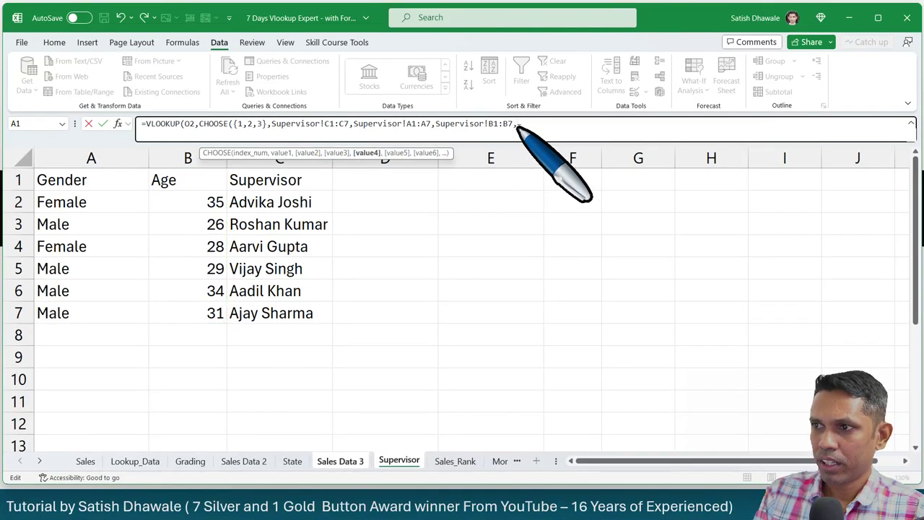
pyautogui.write(')')
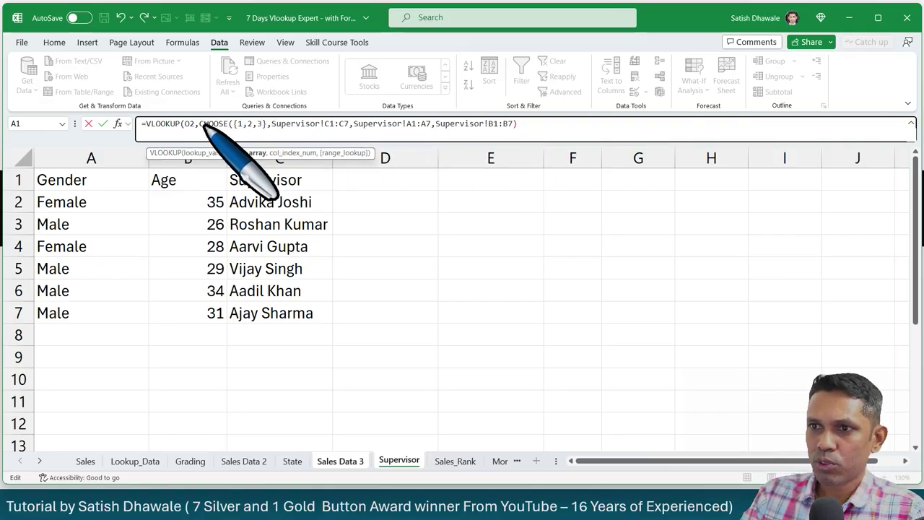
# Set the VLOOKUP column index to 2 and check the table array with its C1:C7 and A1:A7 arguments
pyautogui.moveTo(198, 124); pyautogui.dragTo(520, 127)
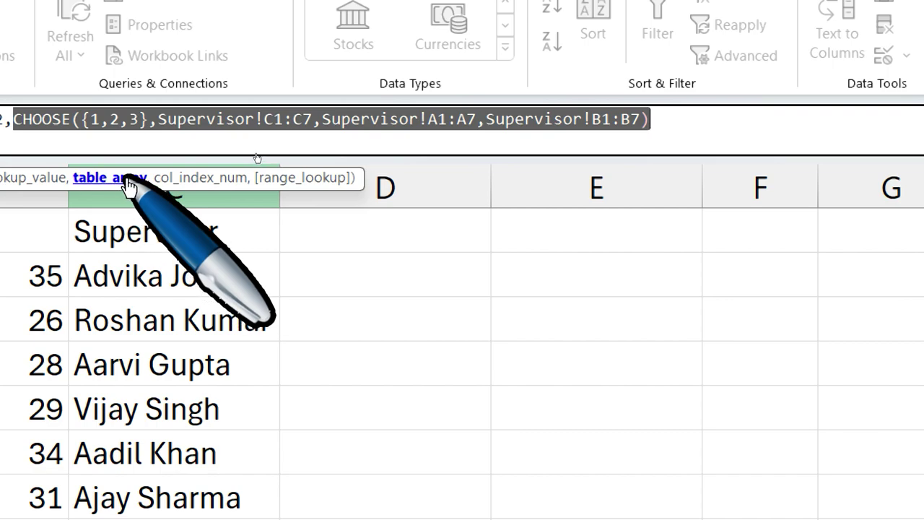
pyautogui.click(655, 120)
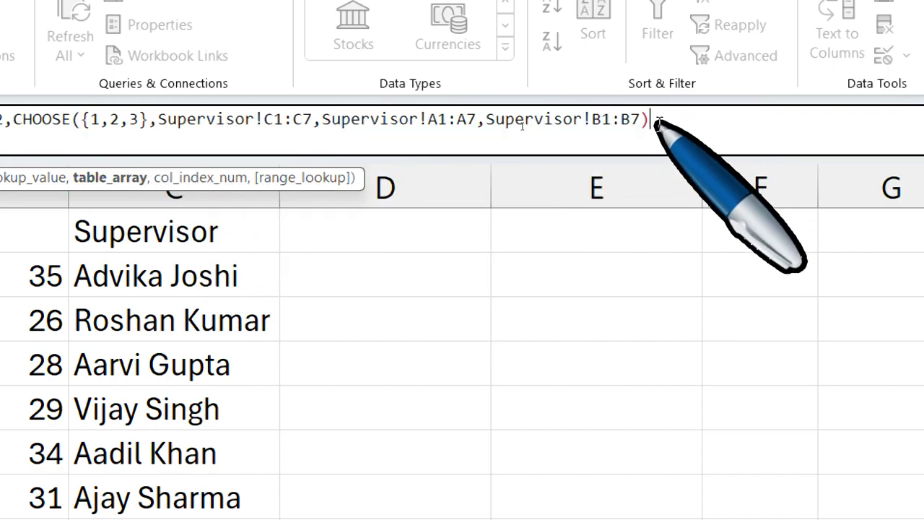
pyautogui.write(',')
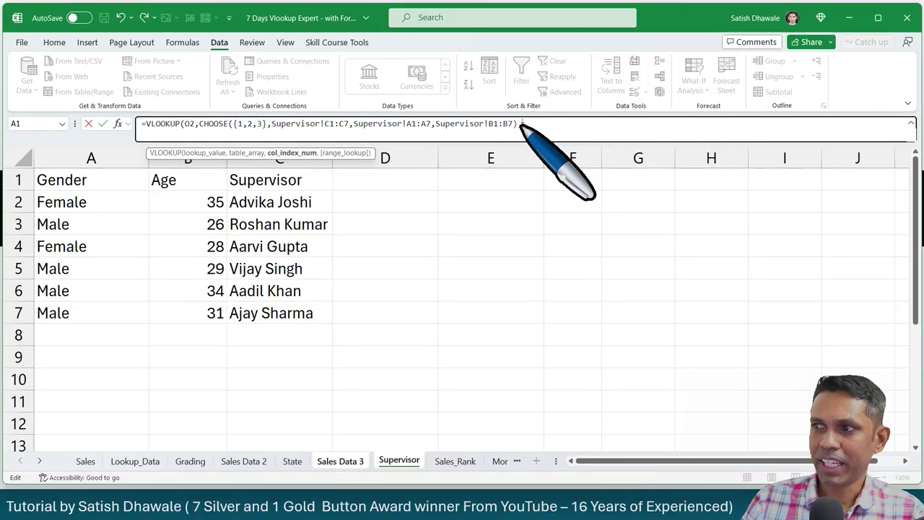
pyautogui.write('2')
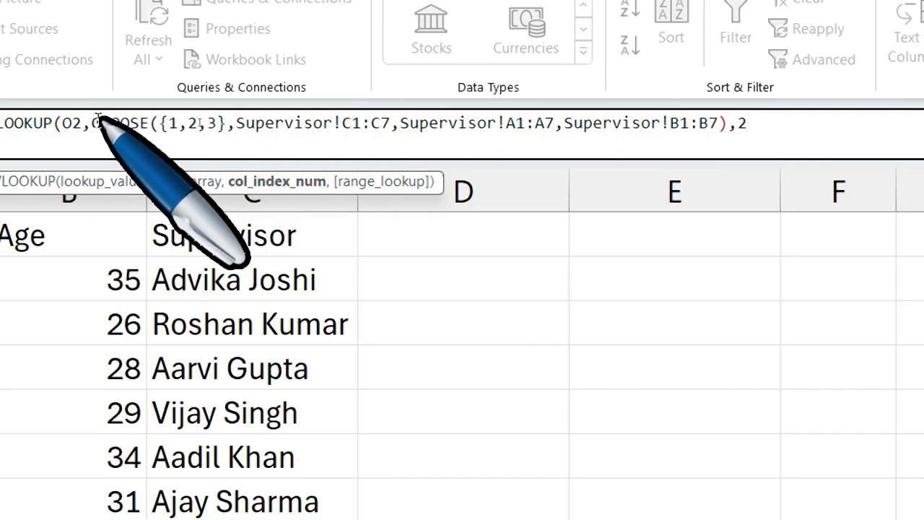
pyautogui.moveTo(169, 125); pyautogui.dragTo(389, 124)
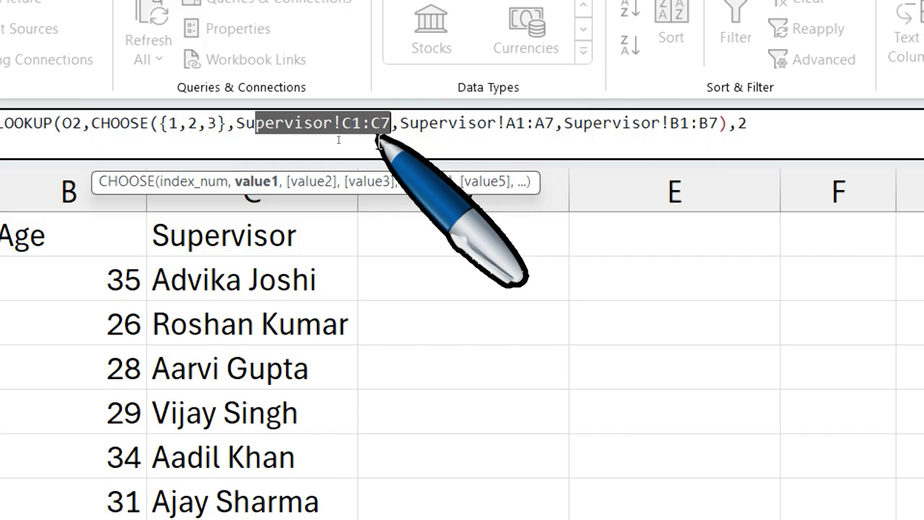
pyautogui.moveTo(438, 124); pyautogui.dragTo(554, 124)
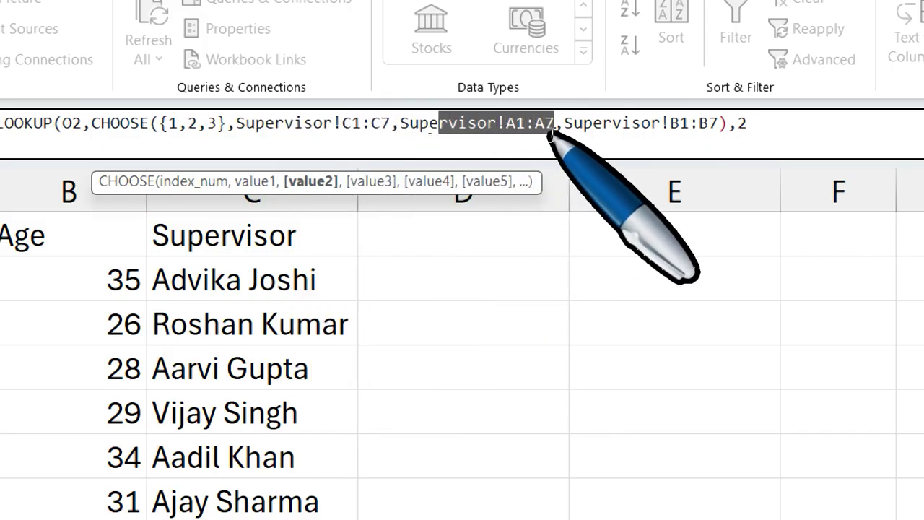
pyautogui.click(760, 124)
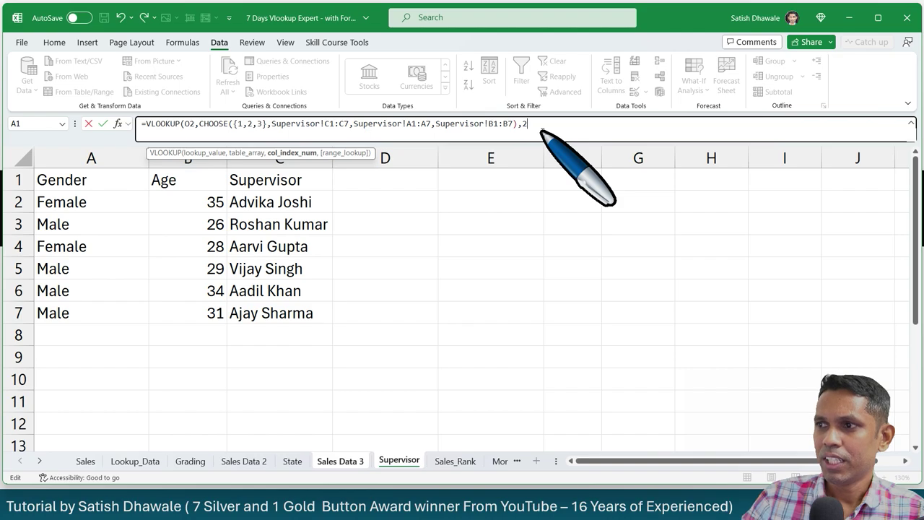
# Set the VLOOKUP's range lookup to 0 for an exact match, close the formula and enter it in P2
pyautogui.write(',')
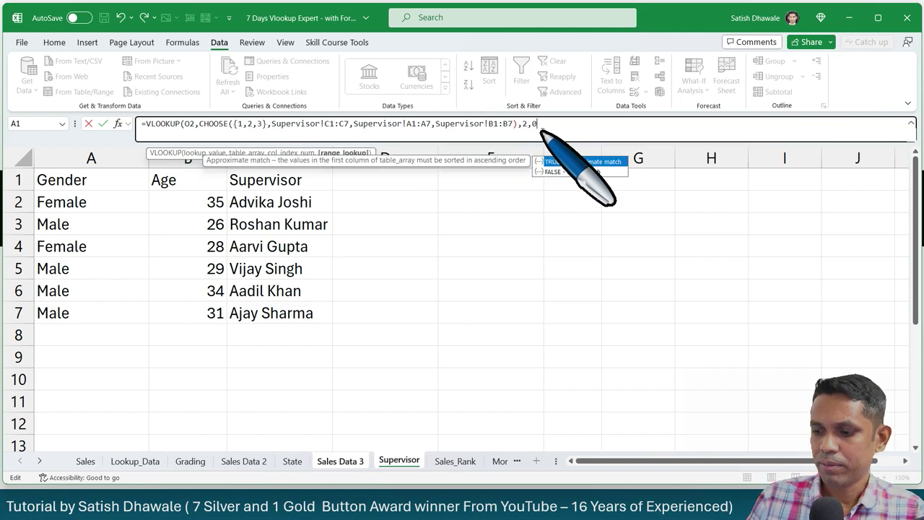
pyautogui.write('0')
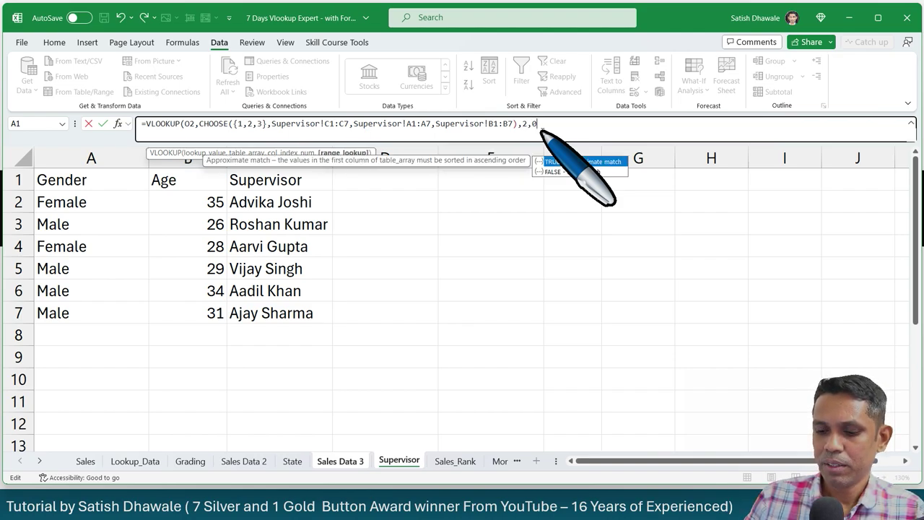
pyautogui.write(')')
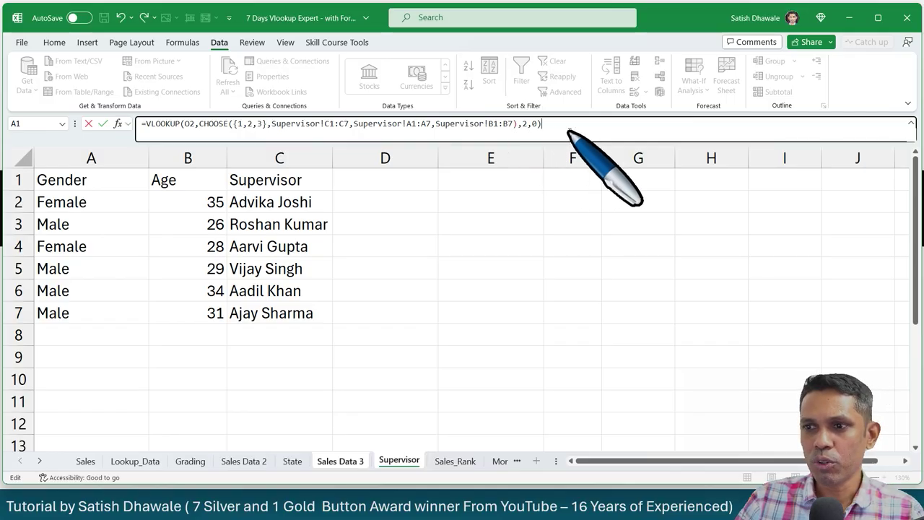
pyautogui.moveTo(287, 124); pyautogui.dragTo(532, 124)
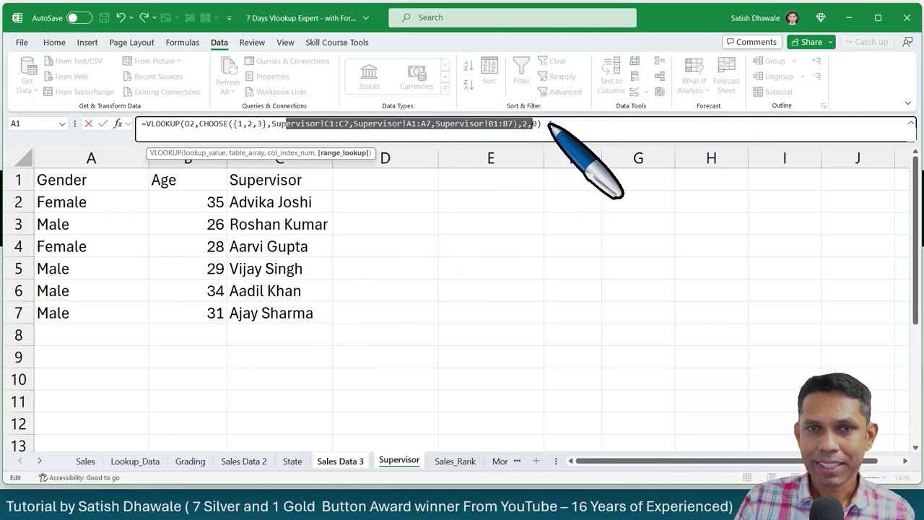
pyautogui.press('Return')
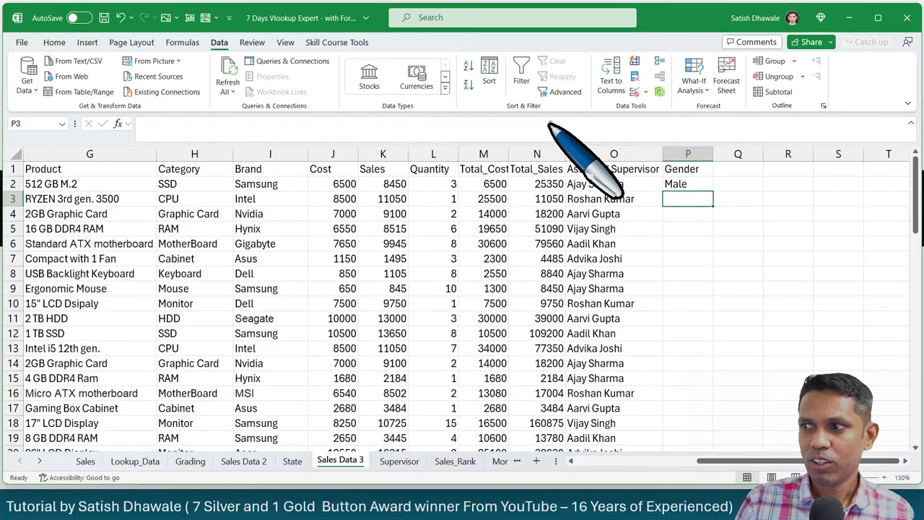
# Make the ranges $A$1:$A$7, $B$1:$B$7 and $C$1:$C$7 absolute in the P2 formula and fill it down the Gender column
pyautogui.doubleClick(702, 182)
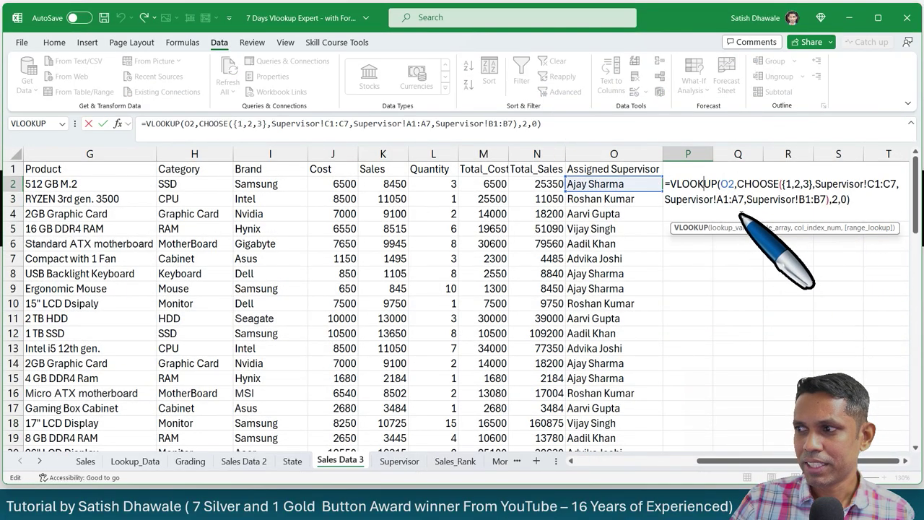
pyautogui.doubleClick(719, 200)
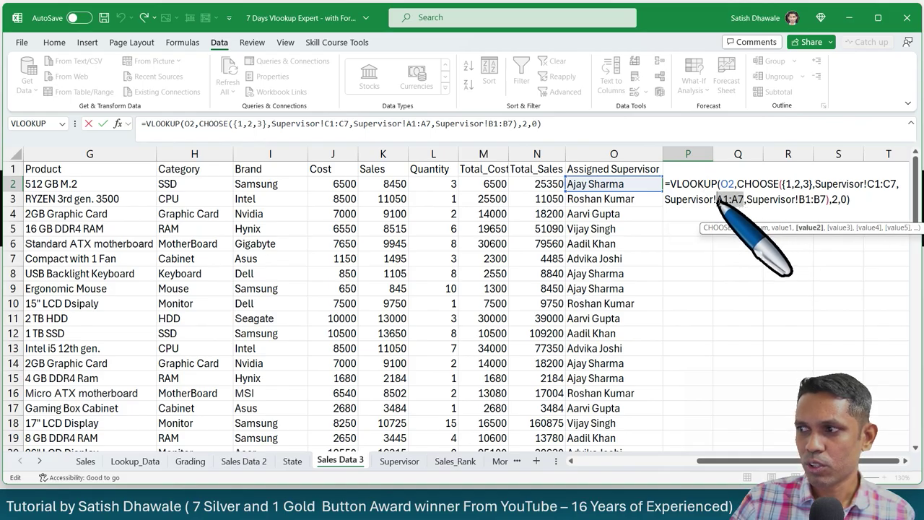
pyautogui.press('F4')
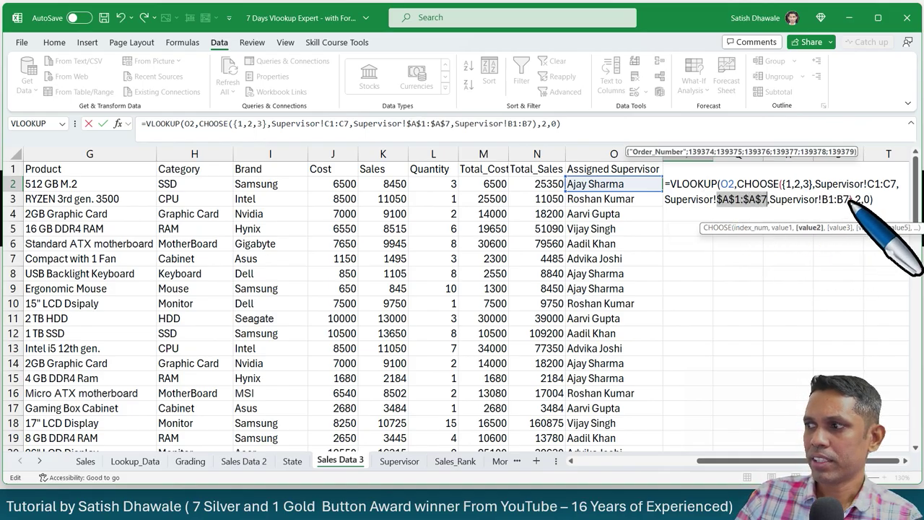
pyautogui.doubleClick(838, 200)
pyautogui.press('F4')
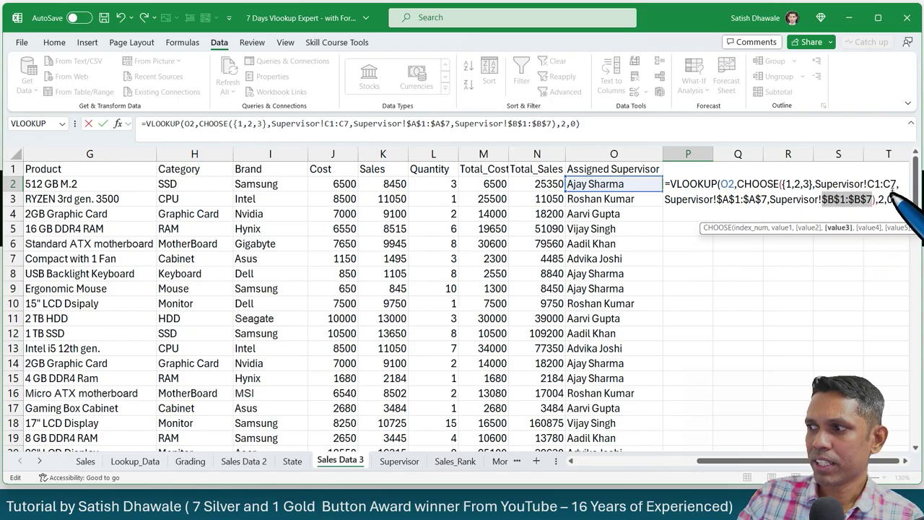
pyautogui.doubleClick(890, 185)
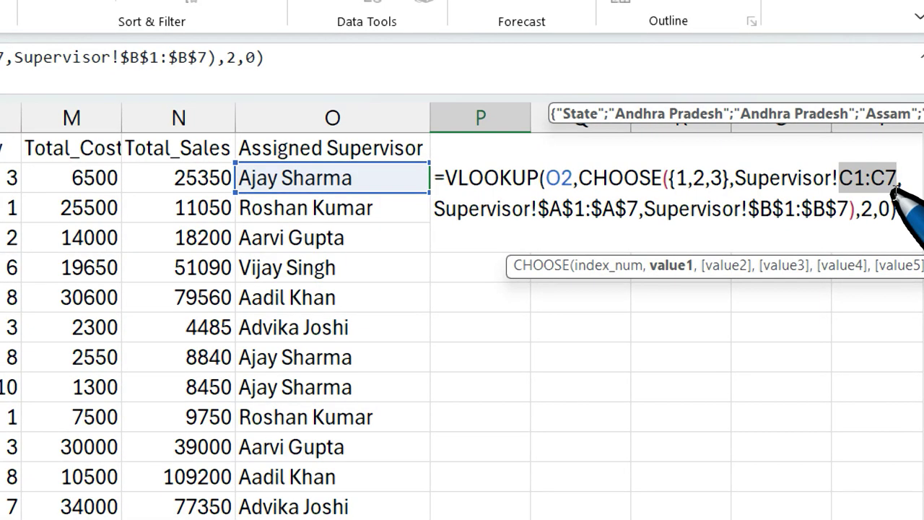
pyautogui.press('F4')
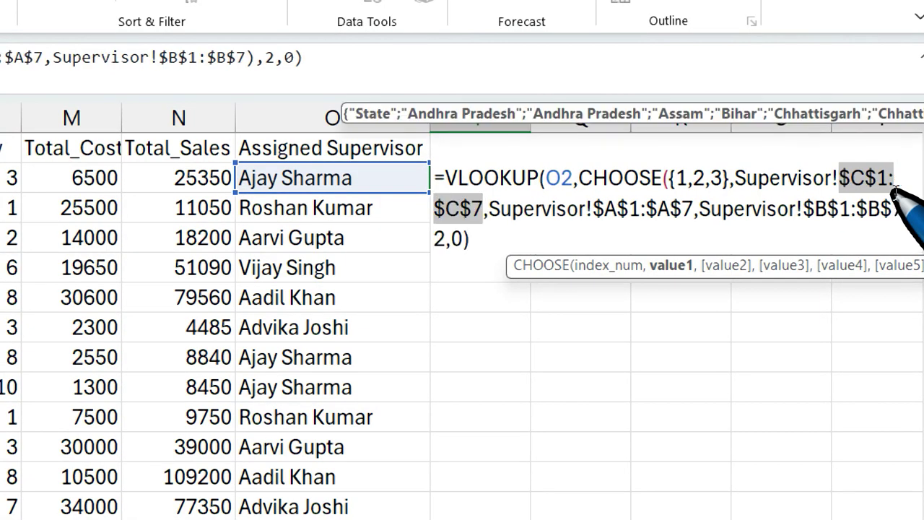
pyautogui.press('Return')
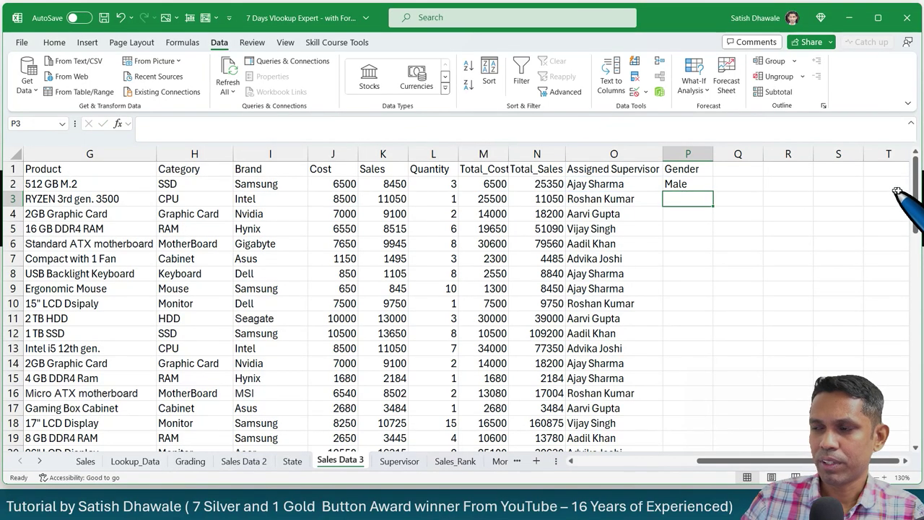
pyautogui.click(710, 188)
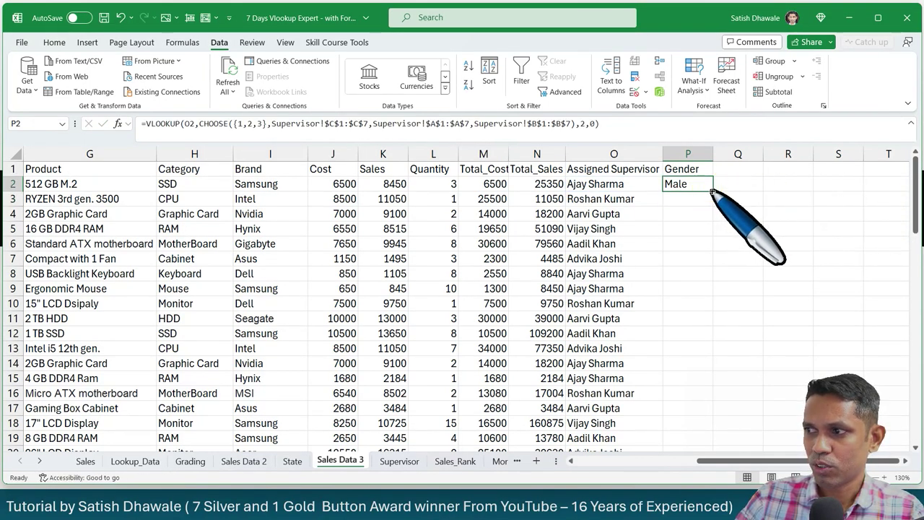
pyautogui.doubleClick(712, 190)
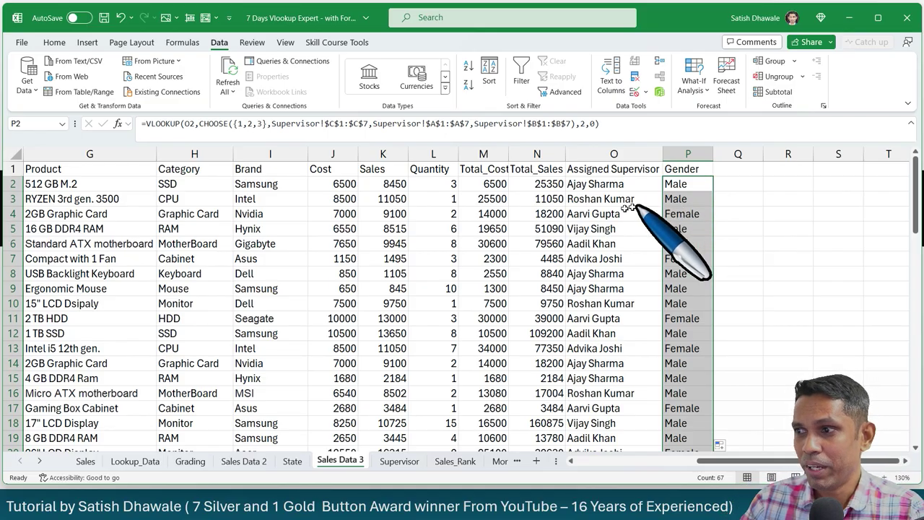
# Check the filled Gender values against the Assigned Supervisor names for several rows, including rows 4, 7, 9 and 10
pyautogui.moveTo(607, 214); pyautogui.dragTo(686, 211)
pyautogui.moveTo(620, 259); pyautogui.dragTo(681, 272)
pyautogui.click(614, 288)
pyautogui.moveTo(618, 289); pyautogui.dragTo(701, 289)
pyautogui.moveTo(628, 303); pyautogui.dragTo(677, 305)
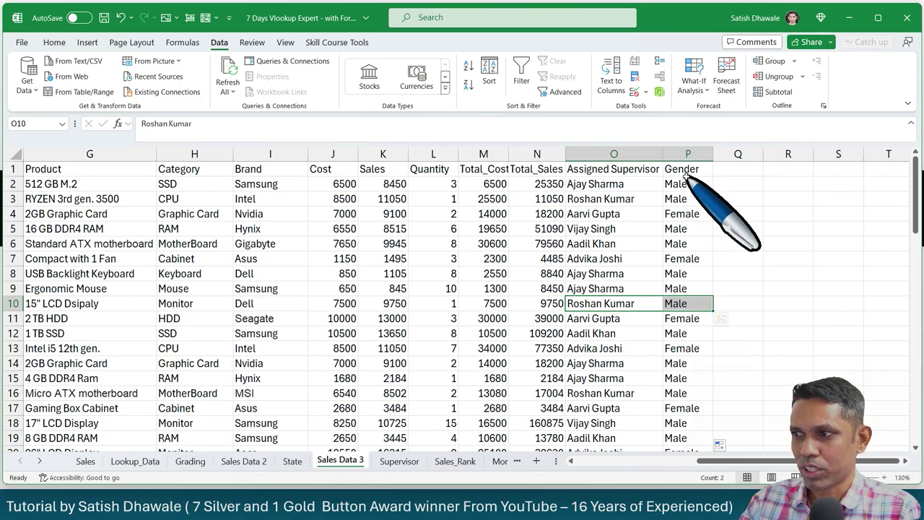
# Widen the Assigned Supervisor and Gender columns slightly and review the CHOOSE table array in the P2 formula without changing it
pyautogui.moveTo(663, 155); pyautogui.dragTo(670, 158)
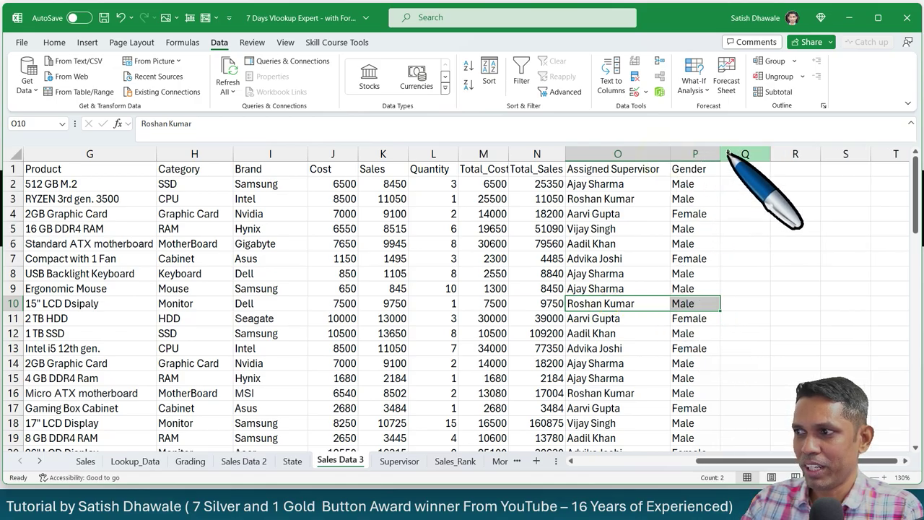
pyautogui.click(710, 185)
pyautogui.doubleClick(711, 183)
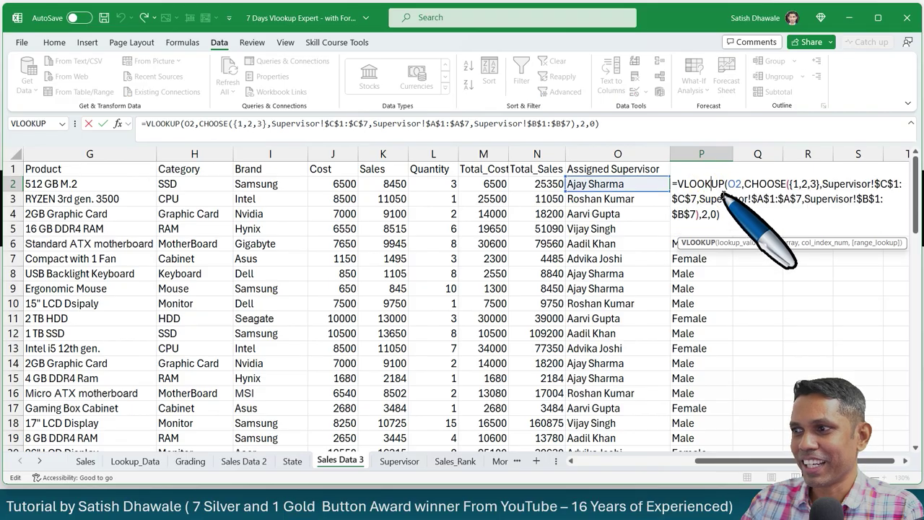
pyautogui.moveTo(745, 184); pyautogui.dragTo(803, 202)
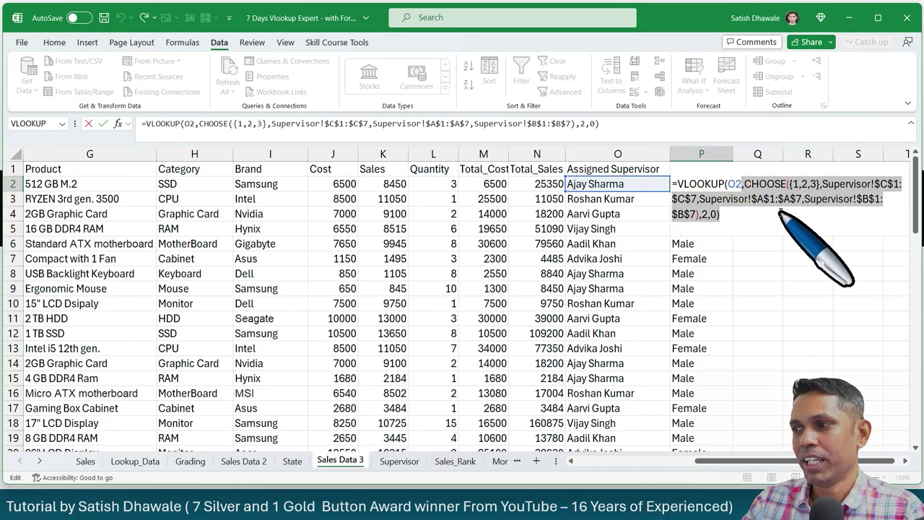
pyautogui.press('Escape')
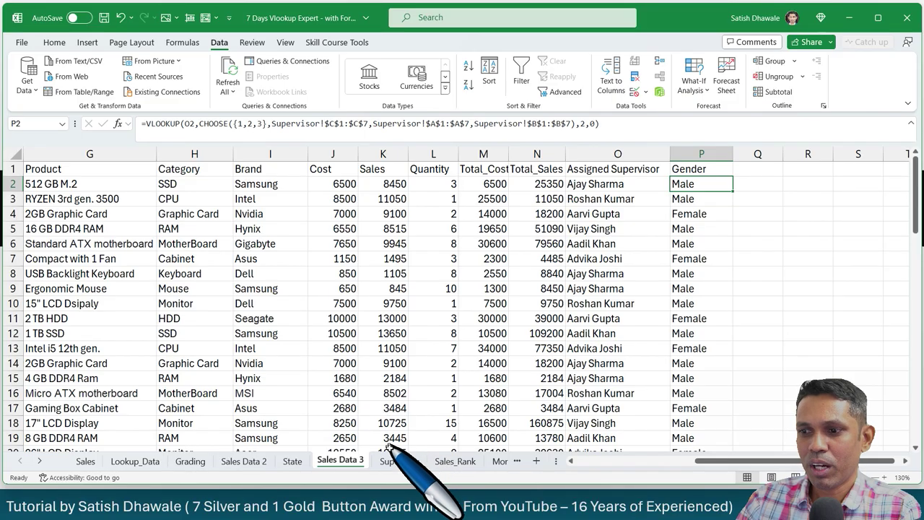
# Examine the Supervisor column C1:C7 on the Supervisor sheet, the lookup column used as the first CHOOSE value
pyautogui.click(399, 466)
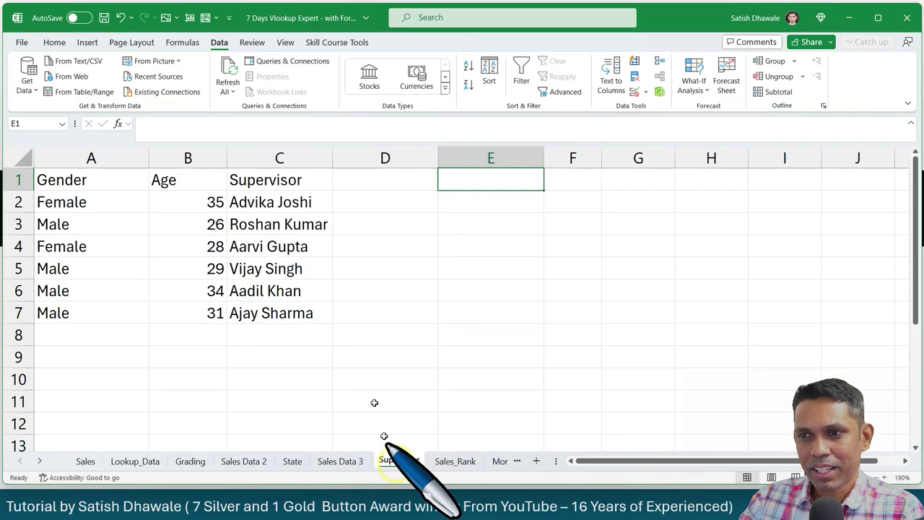
pyautogui.moveTo(280, 180); pyautogui.dragTo(276, 318)
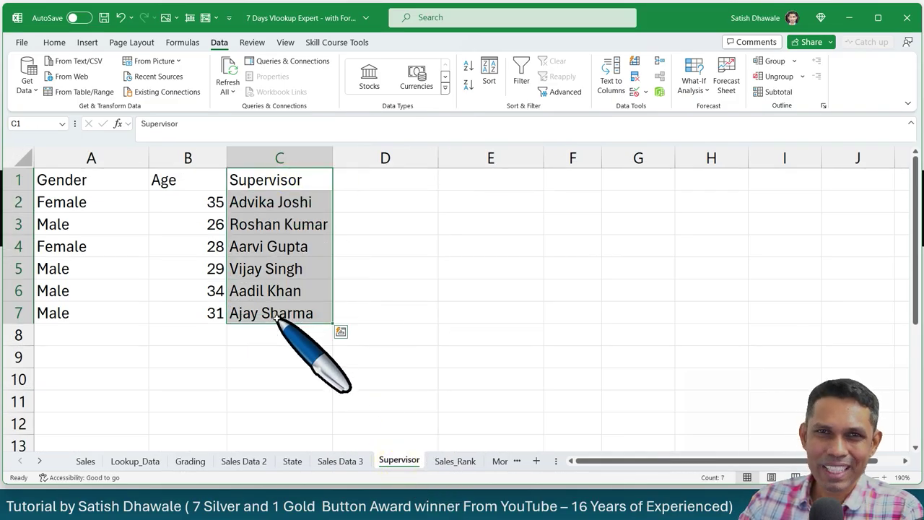